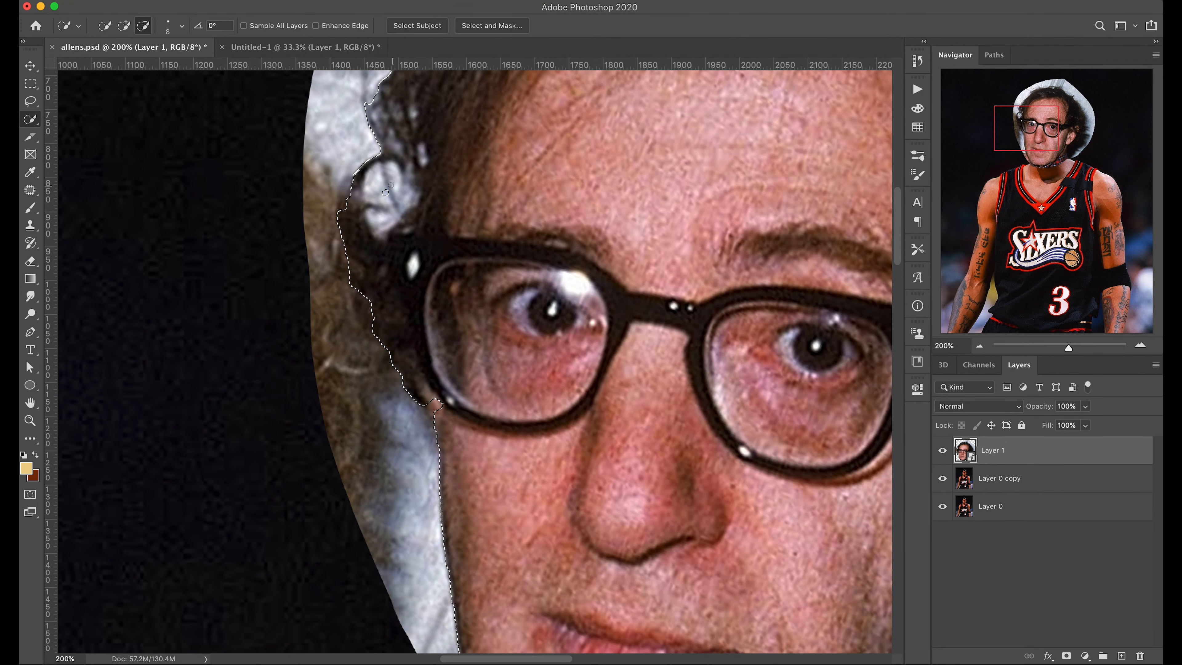
Subtract the background gap in the side hair curl and the plaid shirt collar from the head selection with Quick Selection.
{"action": "left_click_drag", "start_coordinate": [387, 181], "coordinate": [388, 209], "text": "alt"}
{"action": "left_click", "coordinate": [436, 405]}
{"action": "scroll", "coordinate": [547, 518], "scroll_direction": "down", "scroll_amount": 5}
{"action": "left_click_drag", "start_coordinate": [546, 519], "coordinate": [378, 285]}
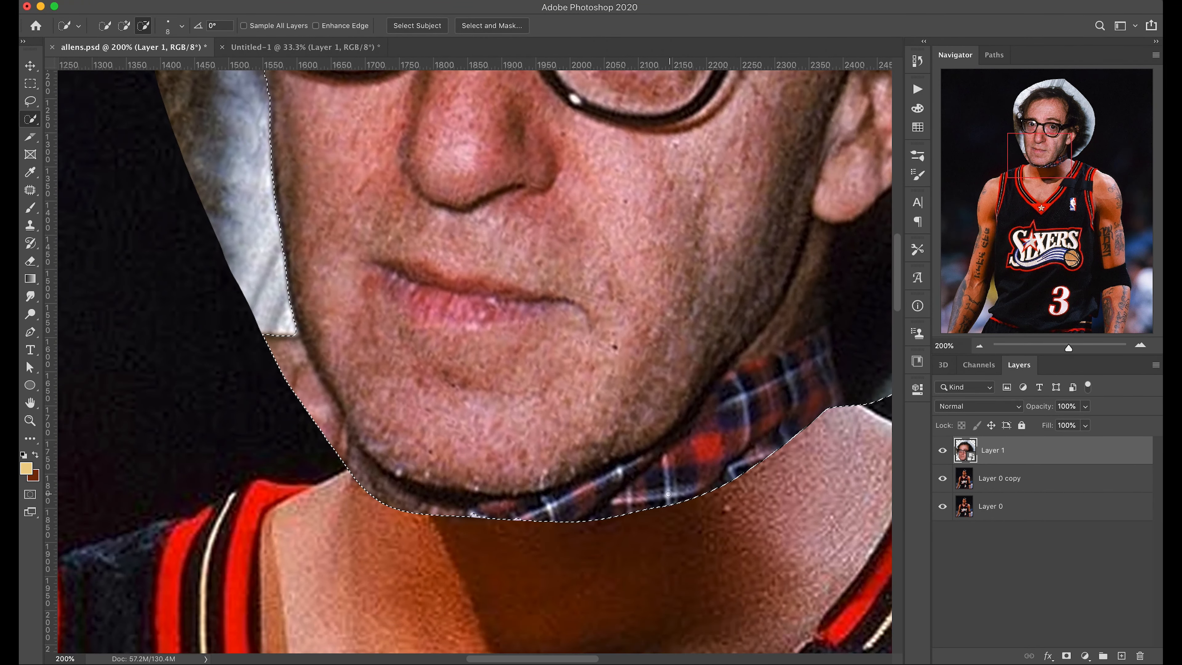
{"action": "mouse_move", "coordinate": [479, 515]}
{"action": "left_mouse_down", "text": "alt"}
{"action": "mouse_move", "coordinate": [642, 487]}
{"action": "mouse_move", "coordinate": [831, 349]}
{"action": "mouse_move", "coordinate": [547, 372]}
{"action": "left_mouse_up", "text": "alt"}
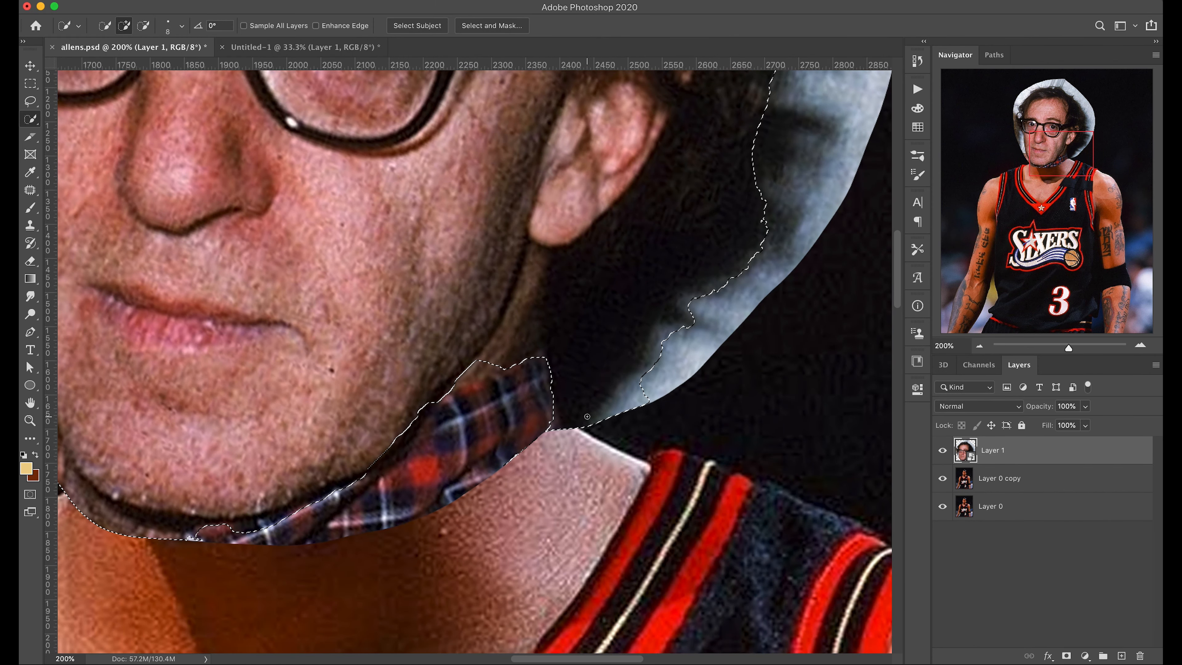
{"action": "scroll", "coordinate": [611, 460], "scroll_direction": "up", "scroll_amount": 10}
Refine the head selection's hair edges in Select and Mask with the 45 px Refine Edge brush and apply the result.
{"action": "left_click", "coordinate": [491, 25]}
{"action": "mouse_move", "coordinate": [257, 170]}
{"action": "left_mouse_down"}
{"action": "mouse_move", "coordinate": [329, 142]}
{"action": "mouse_move", "coordinate": [482, 137]}
{"action": "mouse_move", "coordinate": [521, 119]}
{"action": "mouse_move", "coordinate": [616, 145]}
{"action": "mouse_move", "coordinate": [854, 376]}
{"action": "mouse_move", "coordinate": [911, 522]}
{"action": "left_mouse_up"}
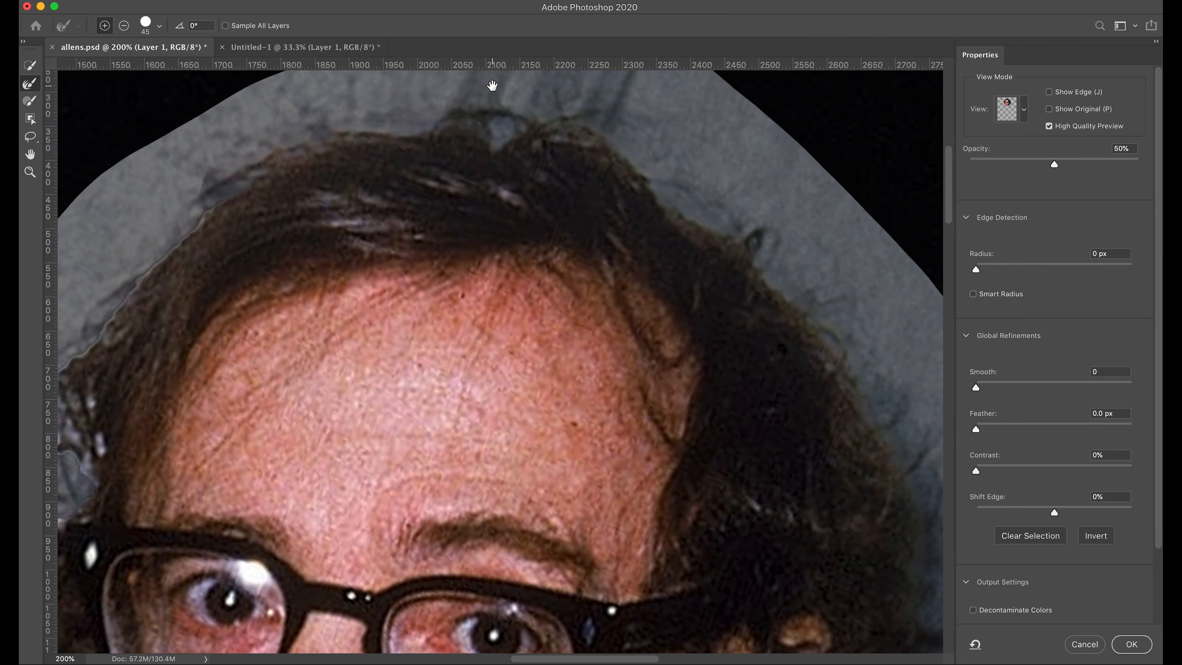
{"action": "scroll", "coordinate": [541, 348], "scroll_direction": "down", "scroll_amount": 5}
{"action": "scroll", "coordinate": [541, 348], "scroll_direction": "right", "scroll_amount": 5}
{"action": "scroll", "coordinate": [499, 553], "scroll_direction": "down", "scroll_amount": 10}
{"action": "scroll", "coordinate": [499, 553], "scroll_direction": "left", "scroll_amount": 5}
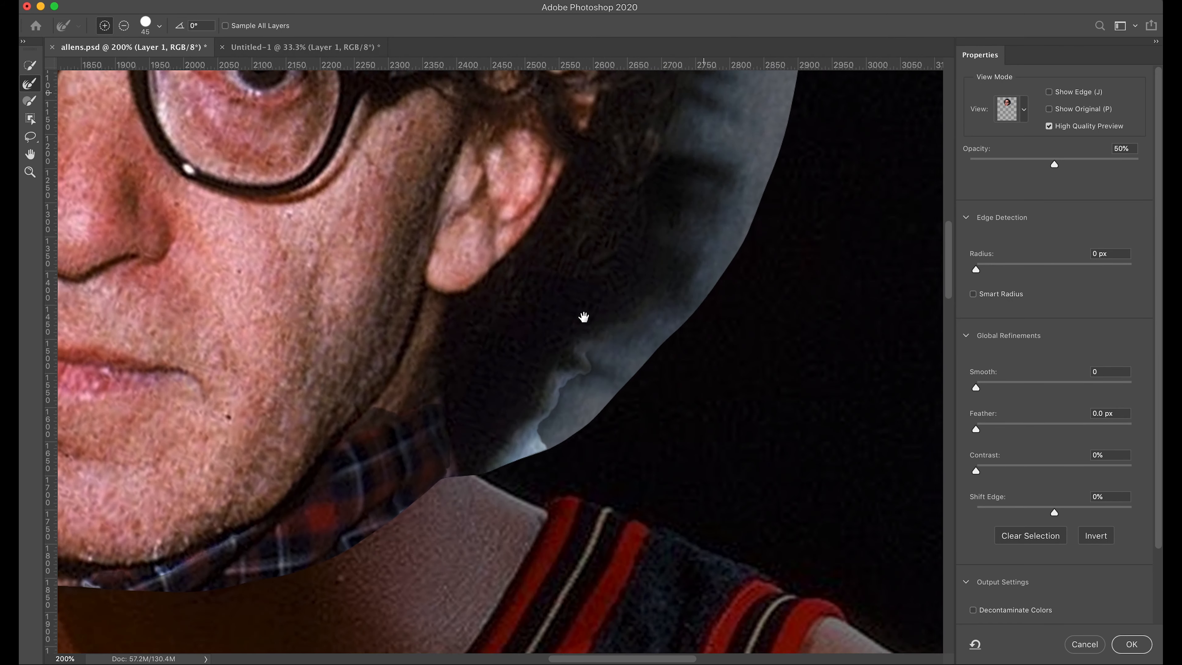
{"action": "scroll", "coordinate": [539, 427], "scroll_direction": "up", "scroll_amount": 6}
{"action": "scroll", "coordinate": [538, 428], "scroll_direction": "left", "scroll_amount": 10}
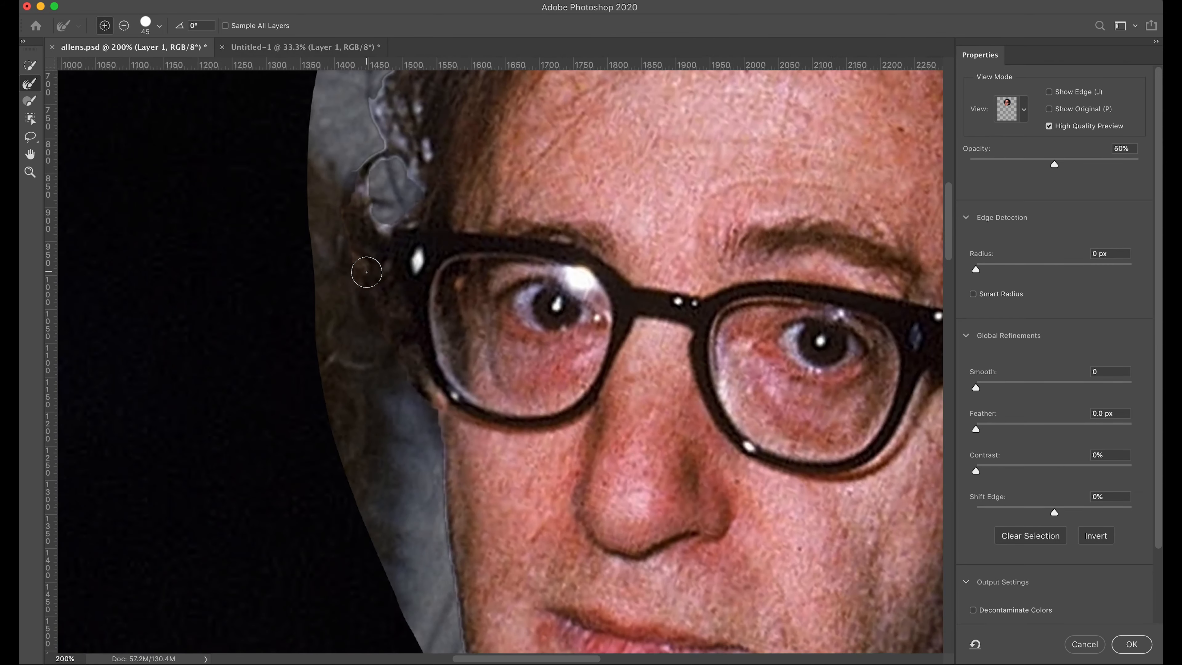
{"action": "scroll", "coordinate": [407, 280], "scroll_direction": "up", "scroll_amount": 3}
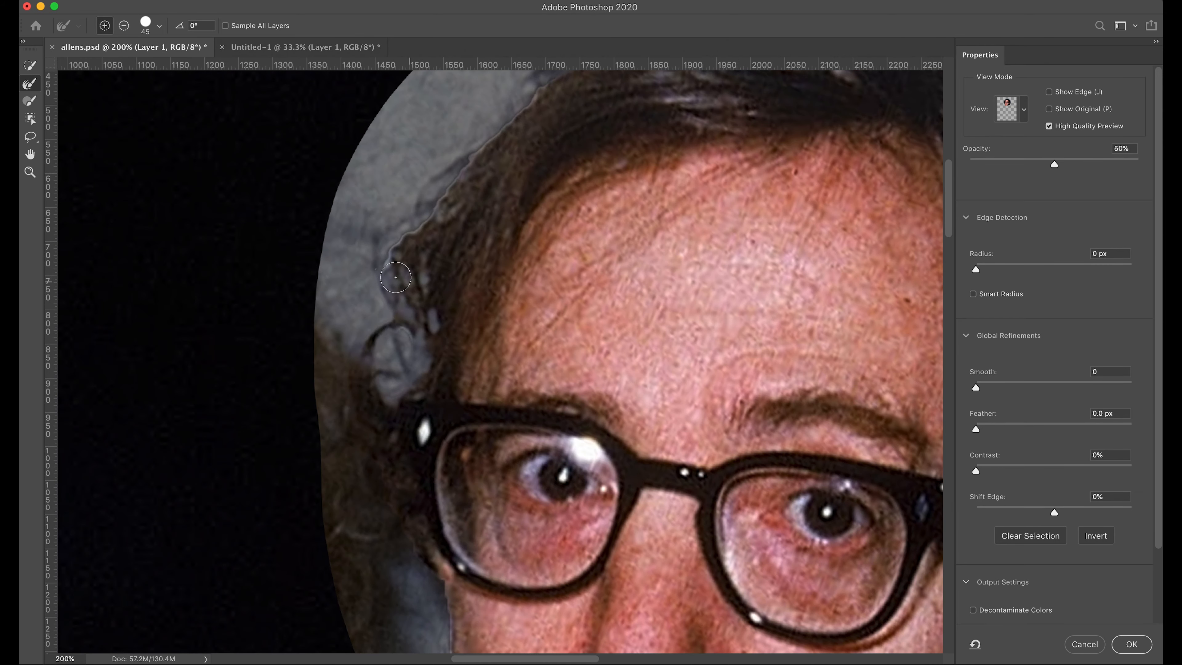
{"action": "scroll", "coordinate": [529, 157], "scroll_direction": "up", "scroll_amount": 5}
{"action": "left_click", "coordinate": [1118, 643]}
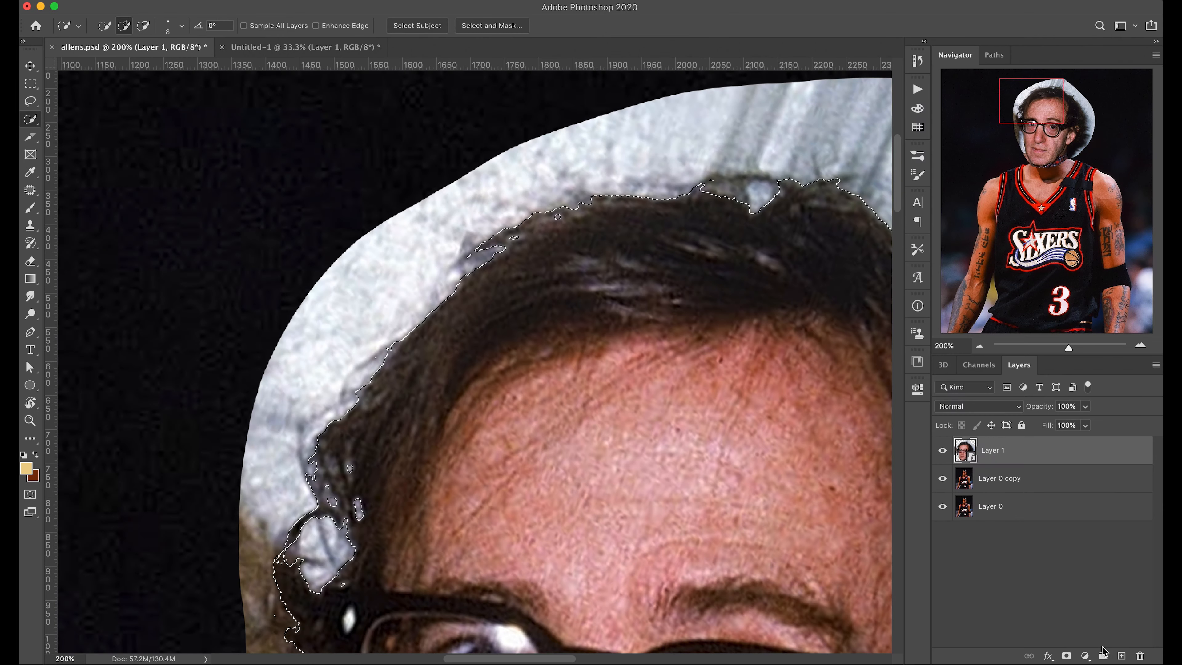
Mask Layer 1 to the head selection, put it in a group, and give the group its own layer mask.
{"action": "key", "text": "super+g"}
{"action": "key", "text": "b"}
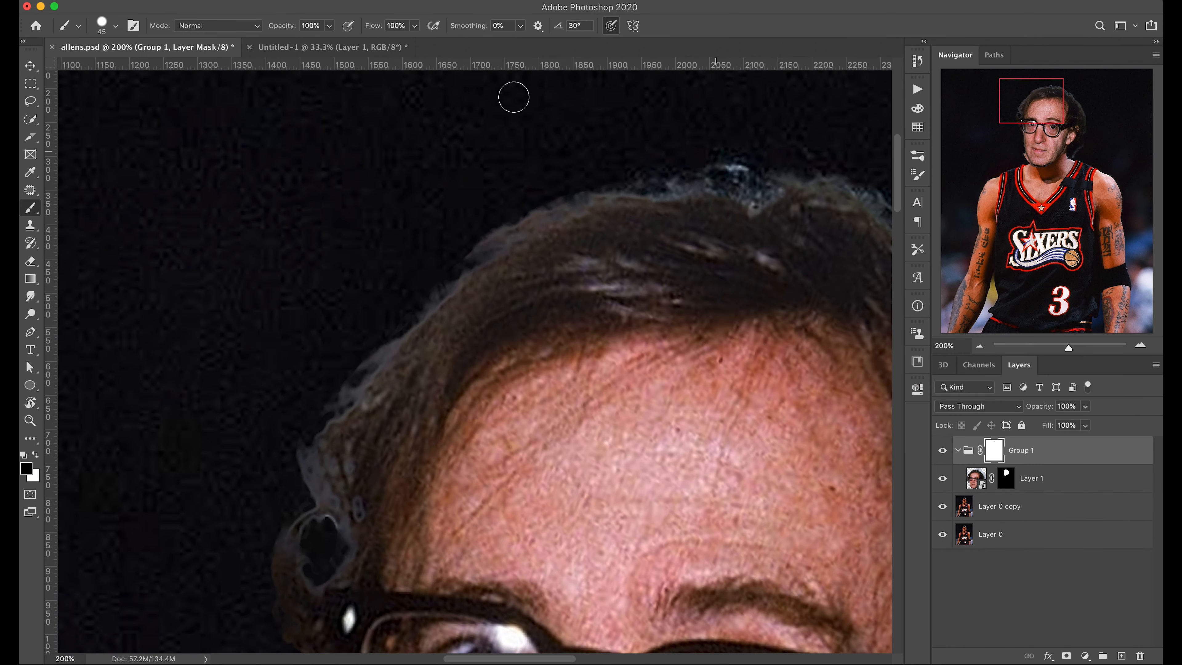
Paint black on the Group 1 mask to hide leftover collar, neck and background fragments along the jaw and beside the hair.
{"action": "scroll", "coordinate": [527, 369], "scroll_direction": "right", "scroll_amount": 10}
{"action": "scroll", "coordinate": [527, 370], "scroll_direction": "down", "scroll_amount": 12}
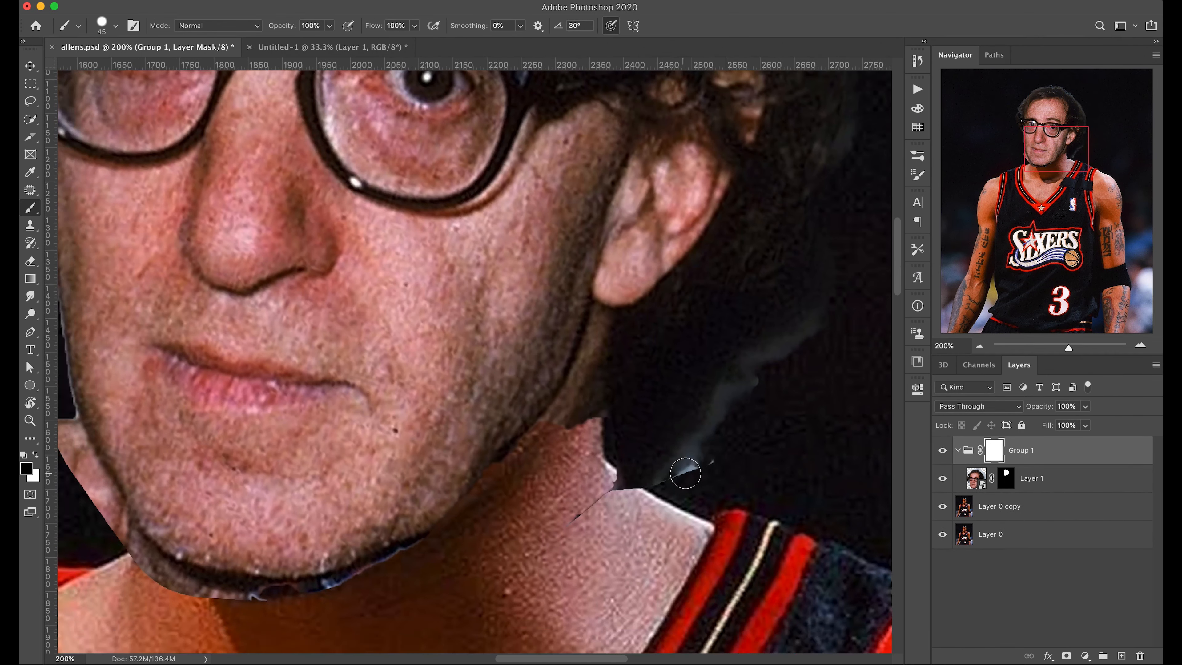
{"action": "scroll", "coordinate": [585, 498], "scroll_direction": "left", "scroll_amount": 5}
{"action": "scroll", "coordinate": [586, 499], "scroll_direction": "down", "scroll_amount": 4}
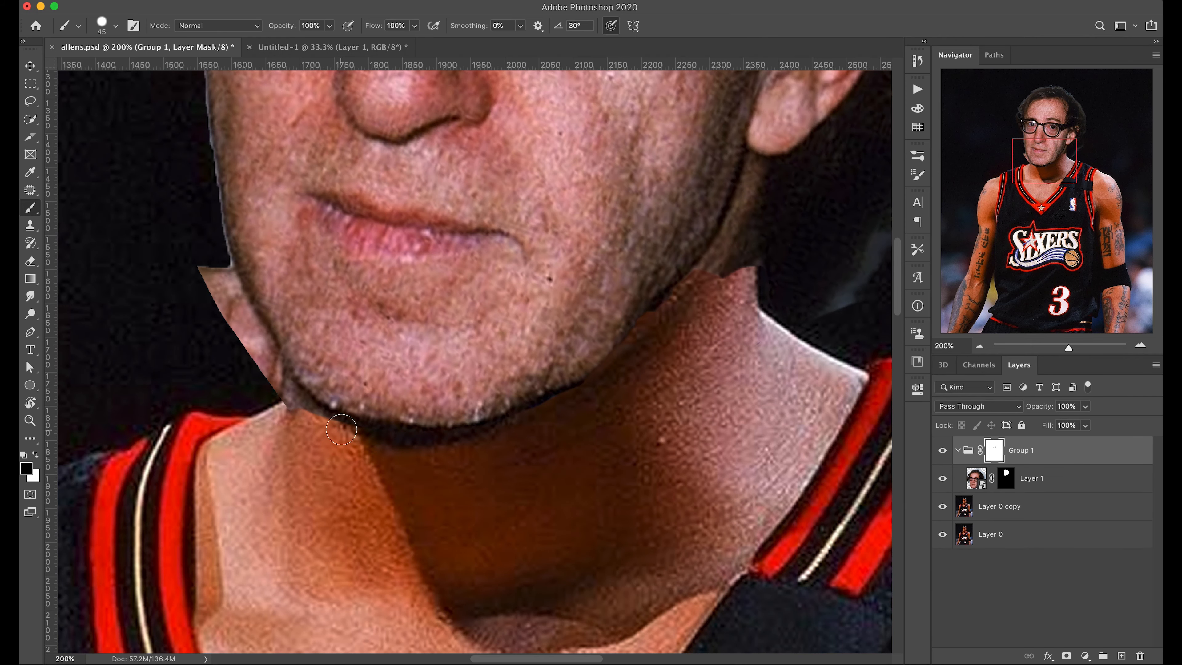
{"action": "scroll", "coordinate": [234, 309], "scroll_direction": "left", "scroll_amount": 3}
{"action": "scroll", "coordinate": [234, 310], "scroll_direction": "up", "scroll_amount": 3}
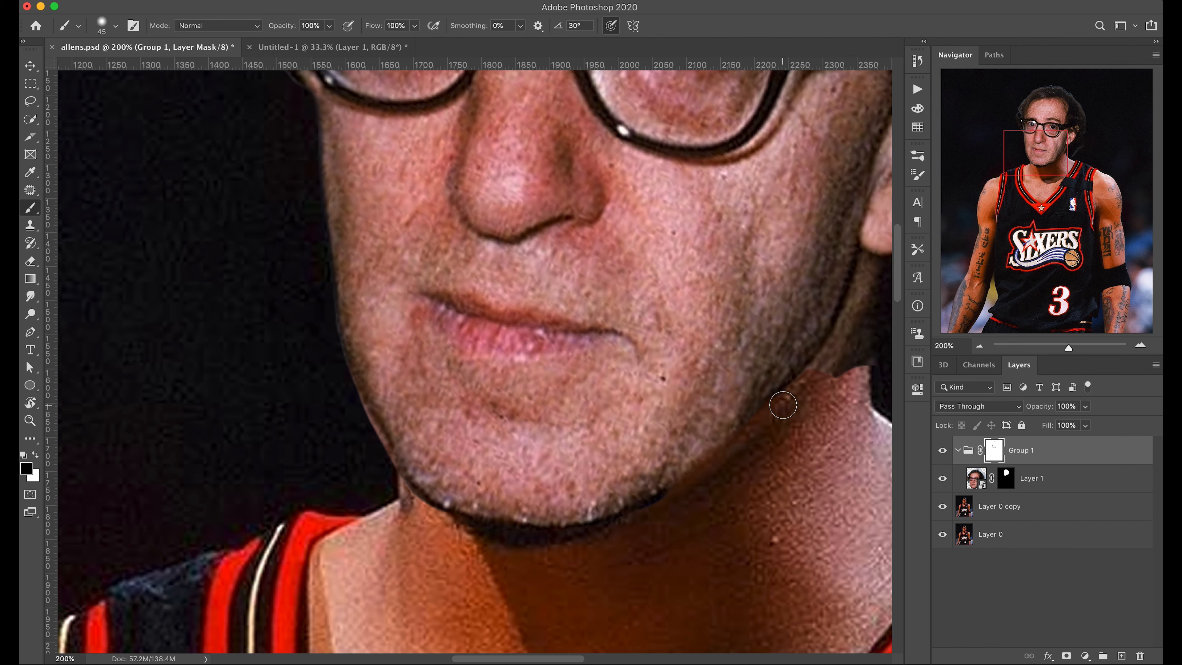
{"action": "left_click_drag", "start_coordinate": [646, 510], "coordinate": [516, 531]}
{"action": "scroll", "coordinate": [376, 452], "scroll_direction": "right", "scroll_amount": 6}
{"action": "scroll", "coordinate": [376, 451], "scroll_direction": "up", "scroll_amount": 2}
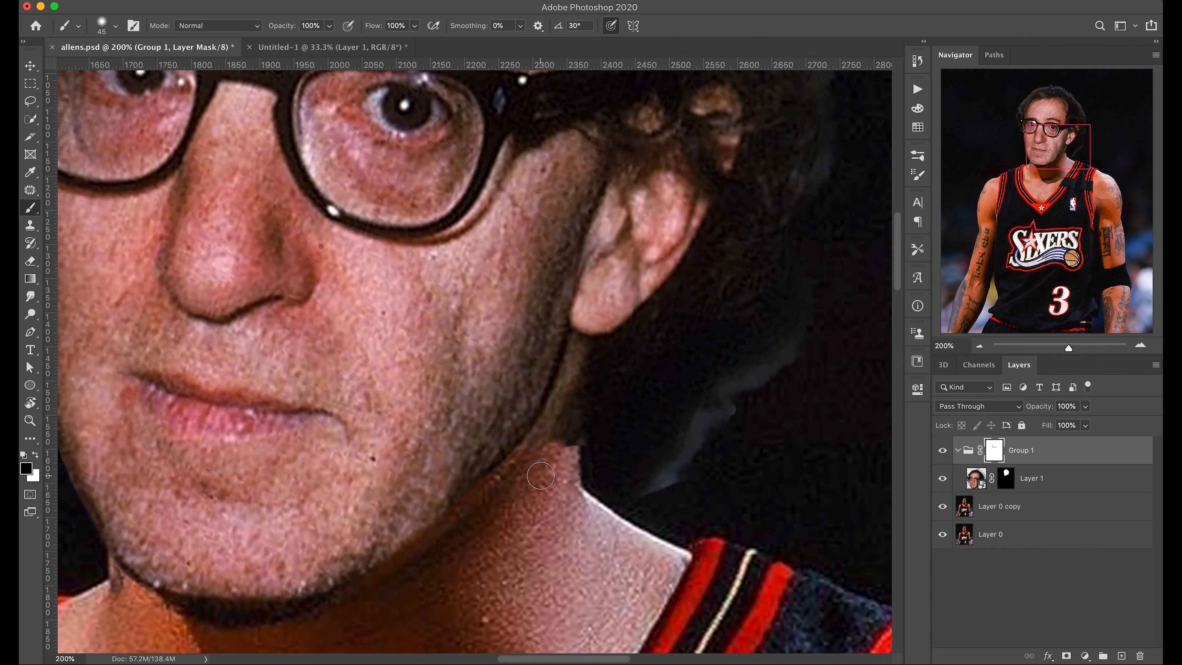
{"action": "left_click_drag", "start_coordinate": [577, 458], "coordinate": [551, 460]}
Soften the pale fringe around the hair on the Group 1 mask with a 70 px black brush at 20% opacity.
{"action": "key", "text": "0"}
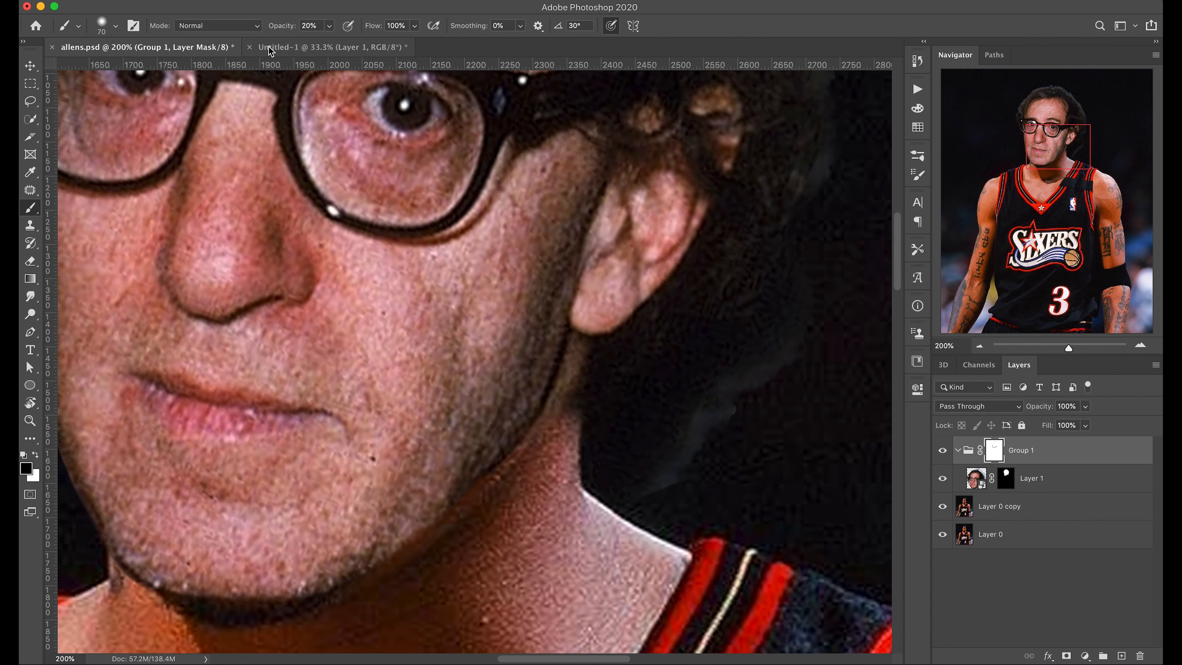
{"action": "scroll", "coordinate": [804, 303], "scroll_direction": "up", "scroll_amount": 5}
{"action": "scroll", "coordinate": [805, 303], "scroll_direction": "right", "scroll_amount": 2}
{"action": "left_click_drag", "start_coordinate": [732, 93], "coordinate": [739, 240]}
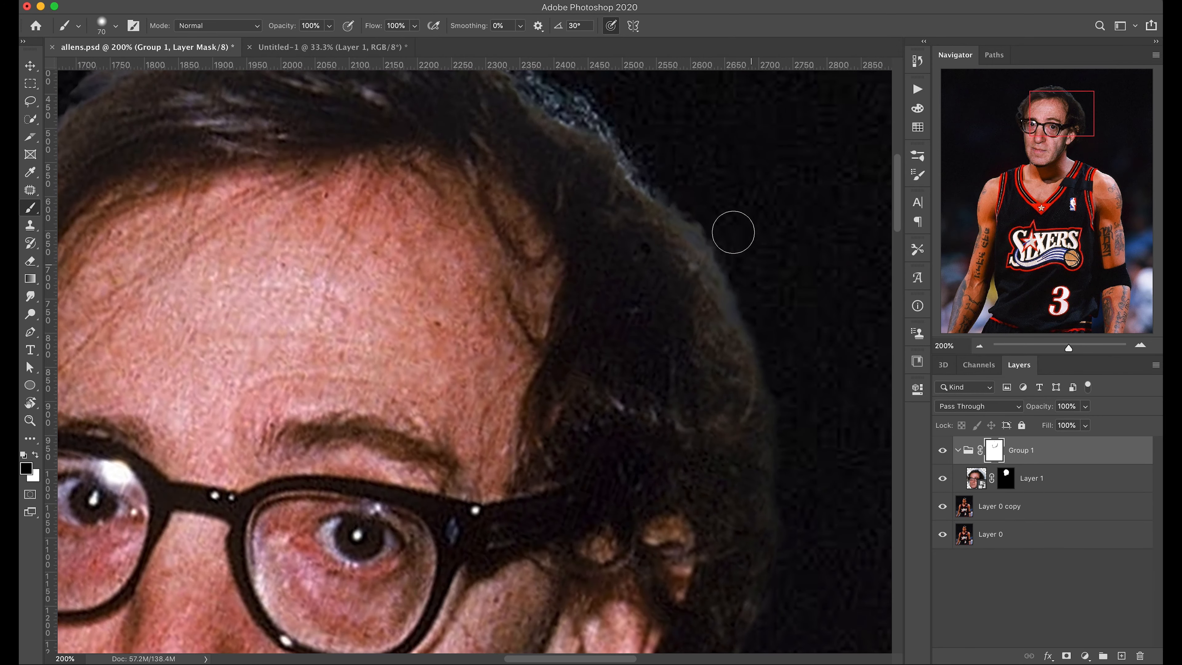
{"action": "left_click_drag", "start_coordinate": [748, 328], "coordinate": [684, 215]}
{"action": "left_click_drag", "start_coordinate": [649, 164], "coordinate": [878, 438]}
Add a Brightness/Contrast adjustment clipped to Layer 1 with brightness -150 and contrast 44.
{"action": "mouse_move", "coordinate": [140, 549]}
{"action": "left_mouse_down"}
{"action": "mouse_move", "coordinate": [428, 402]}
{"action": "mouse_move", "coordinate": [375, 322]}
{"action": "left_mouse_up"}
{"action": "key", "text": "super+minus"}
{"action": "key", "text": "super+minus"}
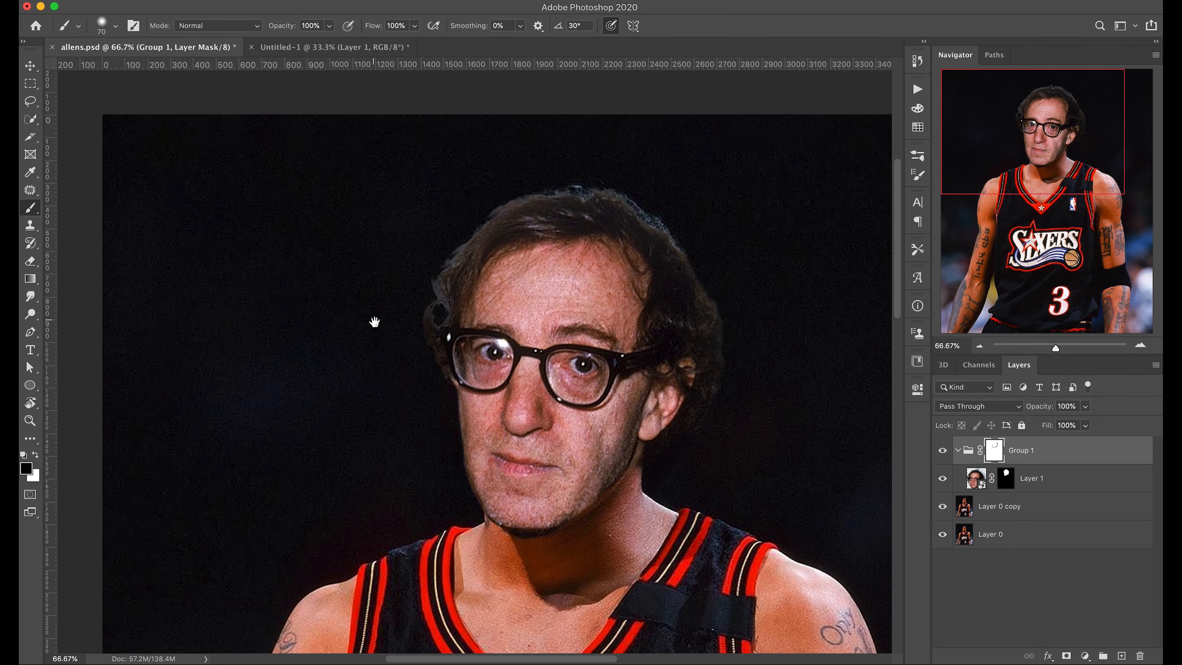
{"action": "left_click", "coordinate": [975, 478]}
{"action": "left_click", "coordinate": [1085, 655]}
{"action": "left_click", "coordinate": [1082, 467]}
{"action": "left_click", "coordinate": [800, 645]}
{"action": "left_click_drag", "start_coordinate": [824, 460], "coordinate": [701, 437]}
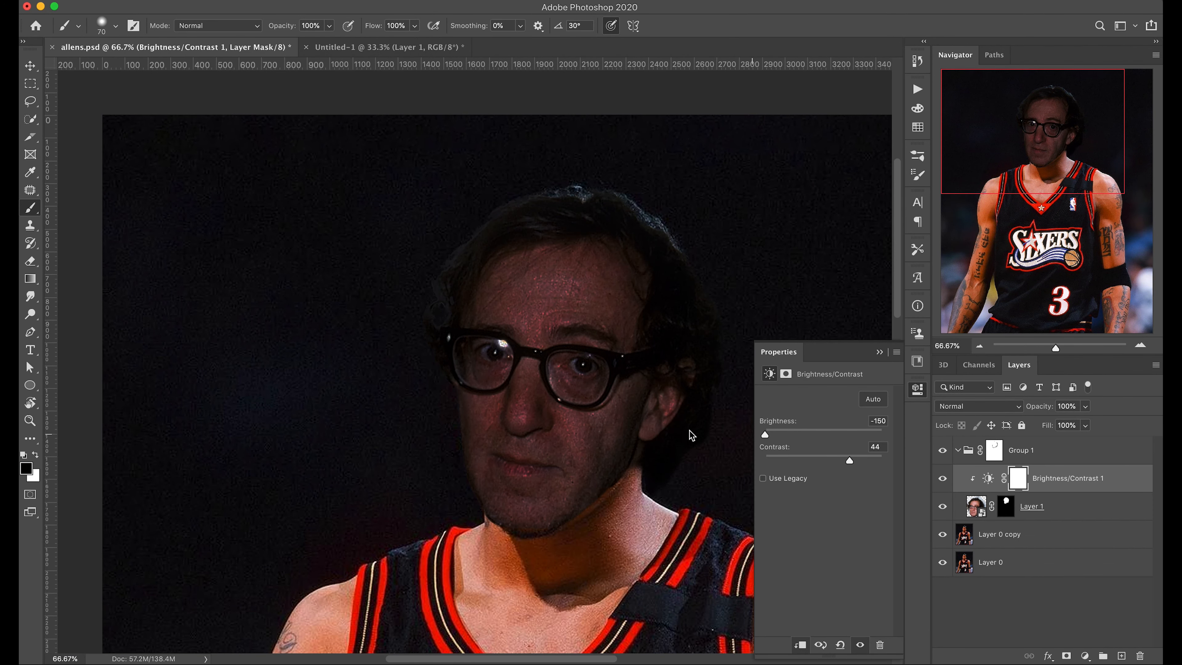
Paint black with a 600 px soft brush on the Brightness/Contrast 1 mask to remove the darkening from the face.
{"action": "scroll", "coordinate": [558, 472], "scroll_direction": "right", "scroll_amount": 2}
{"action": "key", "text": "bracketright"}
{"action": "key", "text": "bracketright"}
{"action": "key", "text": "bracketright"}
{"action": "key", "text": "bracketright"}
{"action": "key", "text": "bracketright"}
{"action": "key", "text": "bracketright"}
{"action": "key", "text": "bracketright"}
{"action": "key", "text": "bracketright"}
{"action": "key", "text": "bracketright"}
{"action": "key", "text": "bracketright"}
{"action": "key", "text": "bracketright"}
{"action": "key", "text": "bracketright"}
{"action": "mouse_move", "coordinate": [508, 486]}
{"action": "left_mouse_down"}
{"action": "mouse_move", "coordinate": [491, 291]}
{"action": "mouse_move", "coordinate": [551, 260]}
{"action": "mouse_move", "coordinate": [598, 396]}
{"action": "left_mouse_up"}
{"action": "left_click_drag", "start_coordinate": [580, 544], "coordinate": [508, 378]}
Duplicate Layer 0 copy and apply Levels to the duplicate's Red channel with midtones 1.03 and output white 240.
{"action": "left_click", "coordinate": [1065, 540]}
{"action": "key", "text": "super+j"}
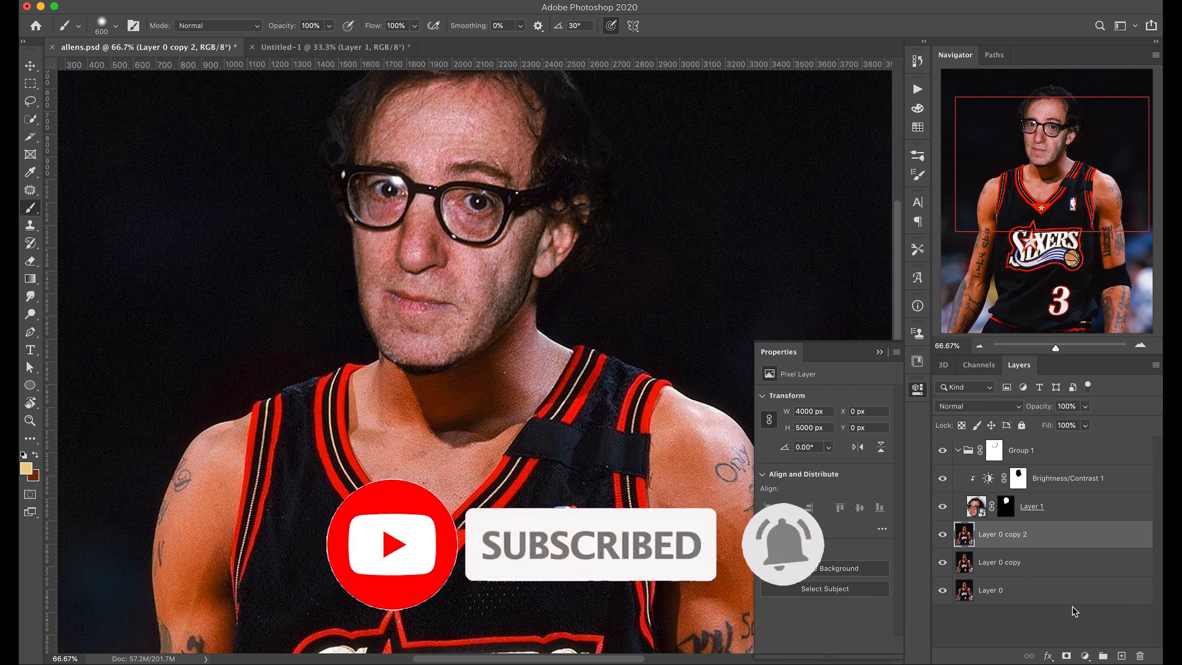
{"action": "left_click", "coordinate": [978, 365]}
{"action": "left_click", "coordinate": [996, 423]}
{"action": "key", "text": "super+l"}
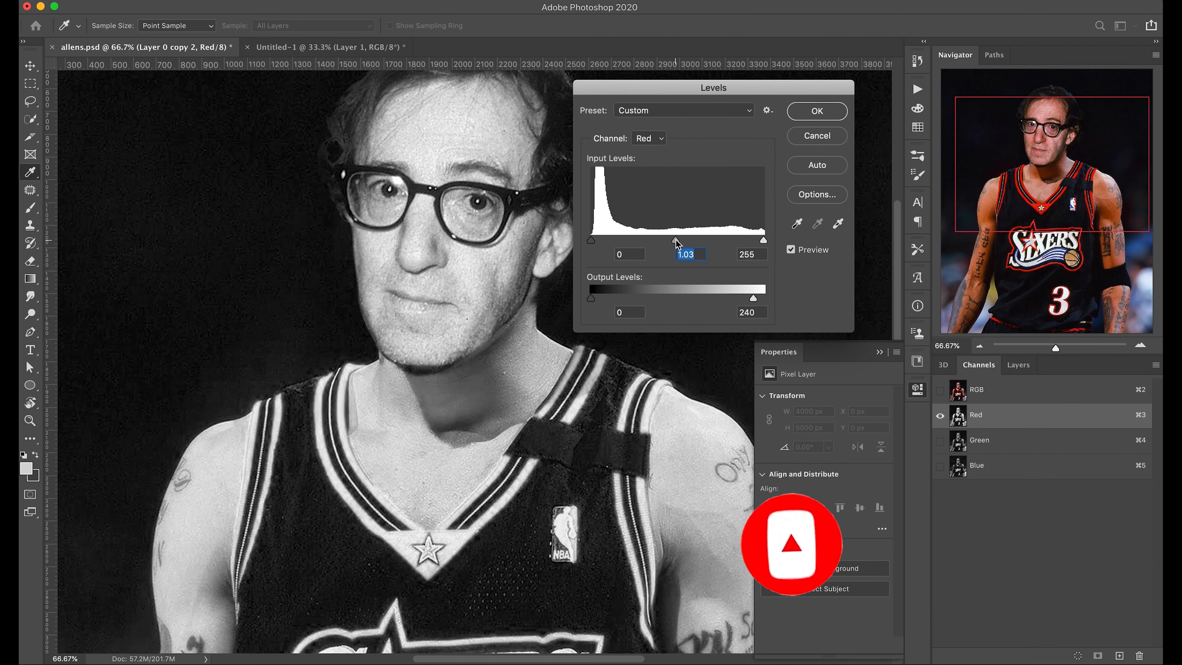
{"action": "key", "text": "Return"}
Lighten the Green channel's midtones and lower its output white level with Levels.
{"action": "left_click", "coordinate": [1028, 447]}
{"action": "key", "text": "super+l"}
{"action": "left_click_drag", "start_coordinate": [678, 241], "coordinate": [666, 241]}
{"action": "left_click_drag", "start_coordinate": [764, 298], "coordinate": [739, 298]}
{"action": "key", "text": "Return"}
Lighten the Blue channel's midtones with Levels.
{"action": "left_click", "coordinate": [1014, 474]}
{"action": "key", "text": "super+l"}
{"action": "left_click_drag", "start_coordinate": [678, 240], "coordinate": [663, 242]}
{"action": "key", "text": "Return"}
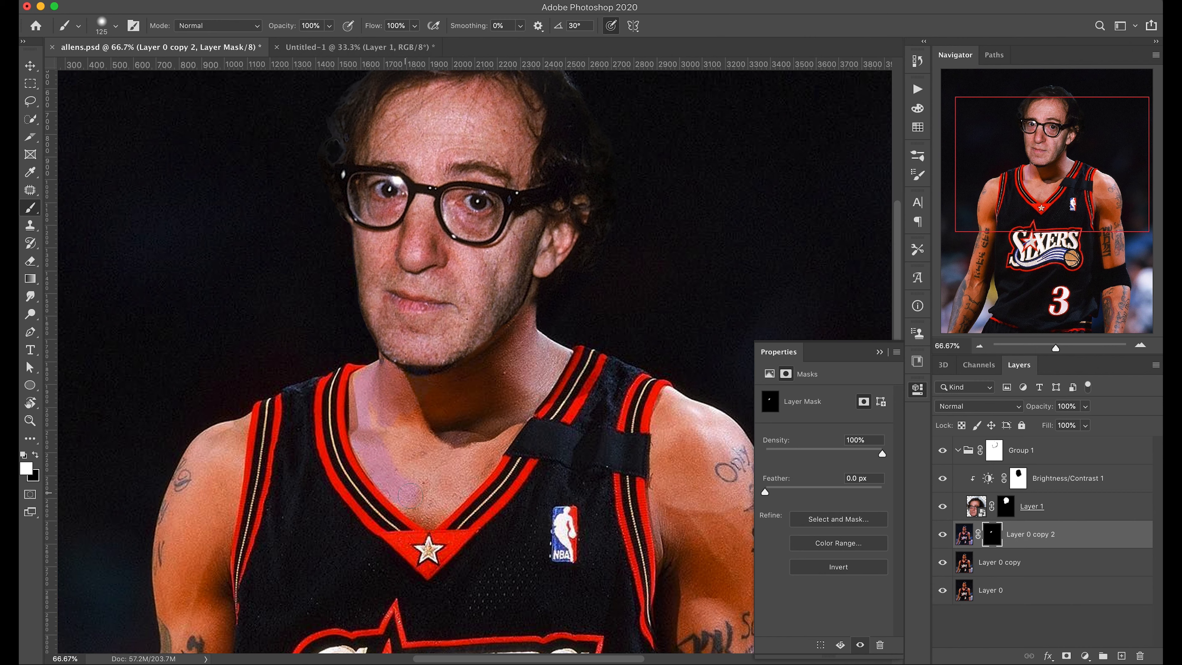
{"action": "left_click", "coordinate": [1085, 656]}
{"action": "left_click", "coordinate": [1087, 555]}
{"action": "key", "text": "Delete"}
Add a Color Balance adjustment clipped to Layer 0 copy 2 and set the shadows' yellow-blue balance to -17.
{"action": "left_click", "coordinate": [1085, 656]}
{"action": "left_click", "coordinate": [1087, 544]}
{"action": "left_click", "coordinate": [801, 645]}
{"action": "left_click_drag", "start_coordinate": [805, 474], "coordinate": [794, 476]}
{"action": "left_click", "coordinate": [834, 397]}
{"action": "left_click", "coordinate": [819, 385]}
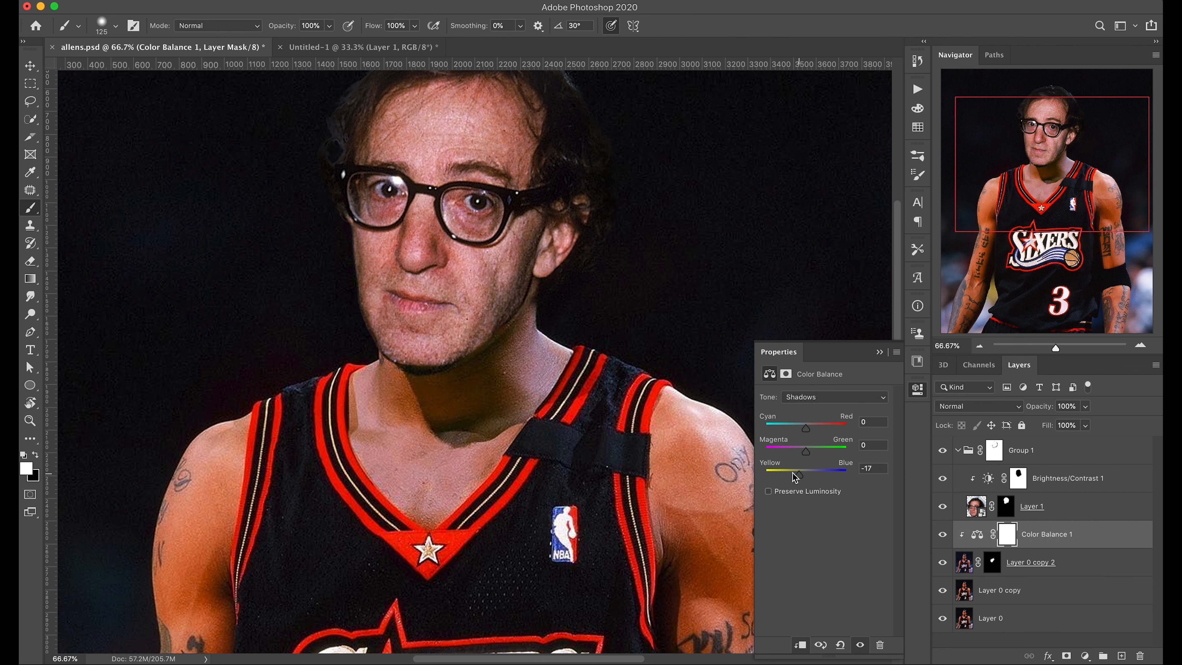
Set the Color Balance 1 highlights to cyan-red -30, magenta-green +12 and yellow-blue +15.
{"action": "left_click", "coordinate": [835, 396]}
{"action": "left_click", "coordinate": [819, 419]}
{"action": "left_click_drag", "start_coordinate": [806, 428], "coordinate": [811, 452]}
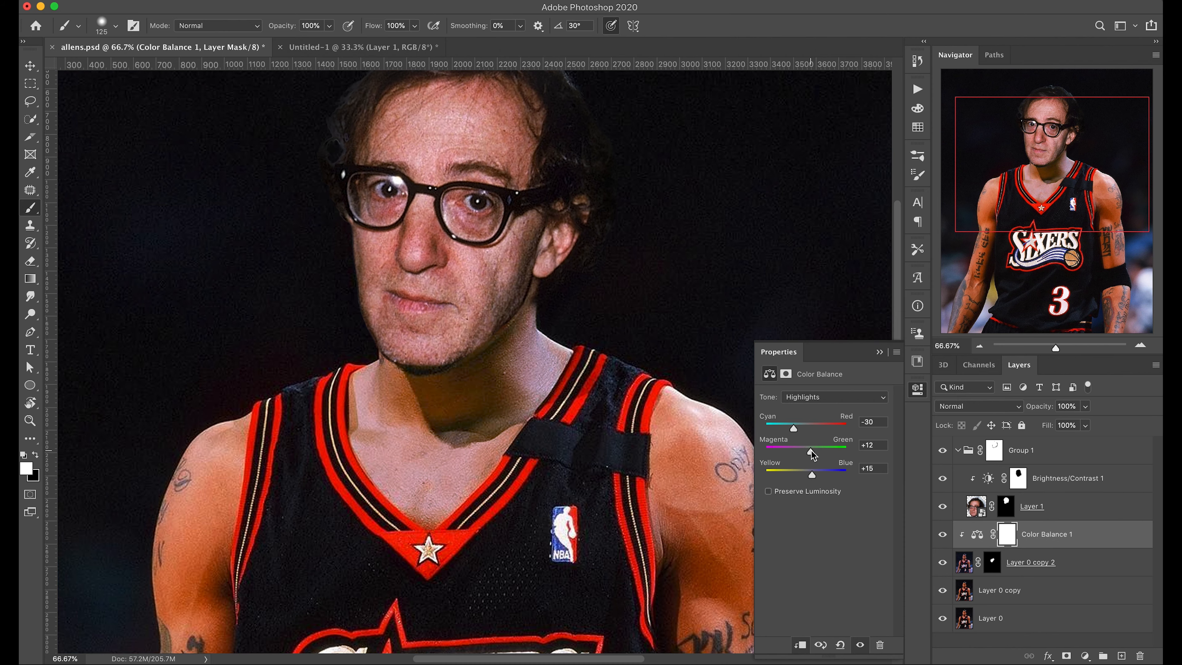
Paint white on the Layer 0 copy 2 mask over the skin of the player's left shoulder and arm, using the mask overlay.
{"action": "left_click", "coordinate": [992, 562]}
{"action": "left_click_drag", "start_coordinate": [680, 445], "coordinate": [494, 349]}
{"action": "mouse_move", "coordinate": [498, 421]}
{"action": "left_mouse_down"}
{"action": "mouse_move", "coordinate": [489, 456]}
{"action": "mouse_move", "coordinate": [566, 447]}
{"action": "mouse_move", "coordinate": [575, 470]}
{"action": "left_mouse_up"}
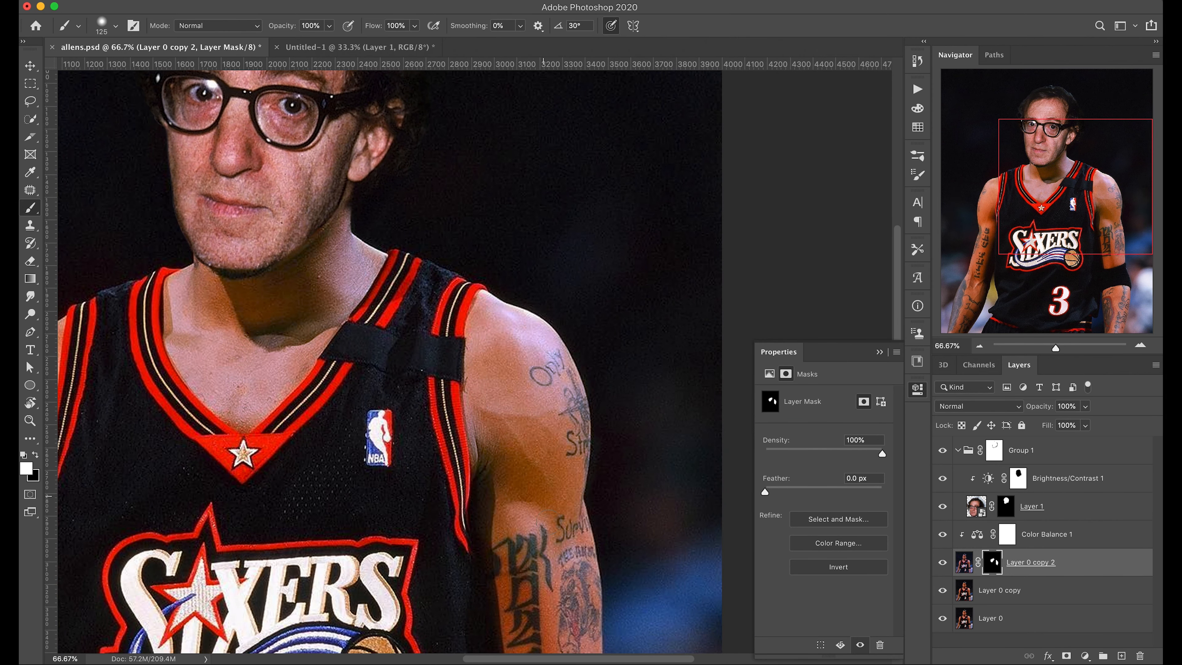
{"action": "scroll", "coordinate": [552, 483], "scroll_direction": "down", "scroll_amount": 5}
{"action": "key", "text": "backslash"}
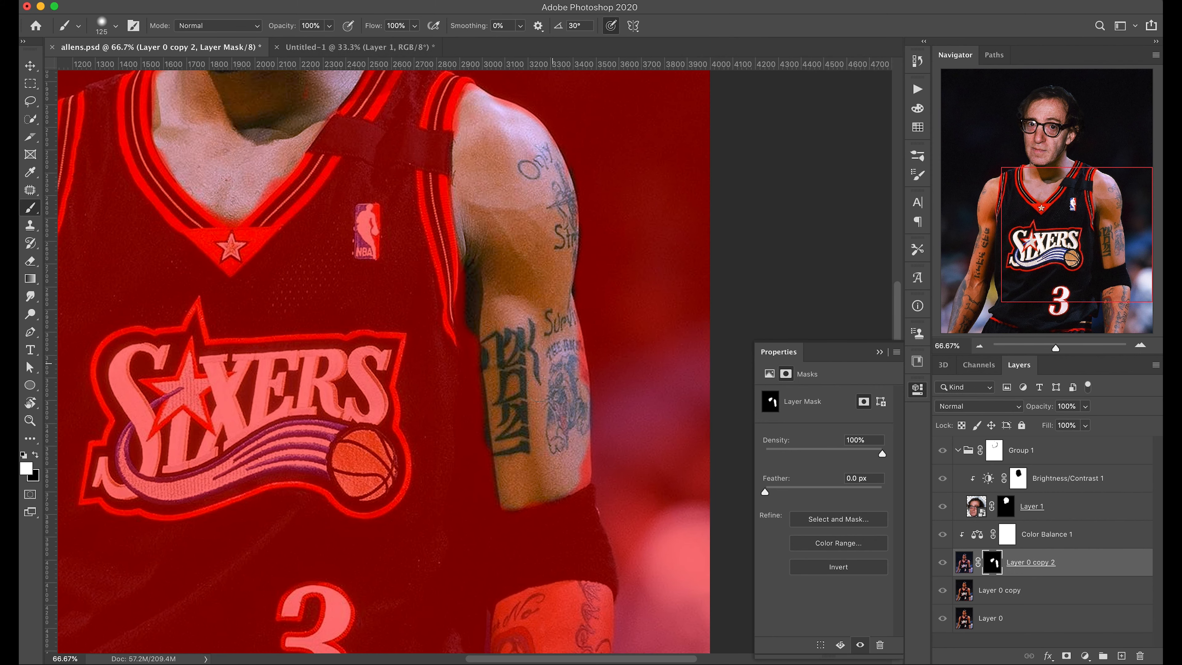
{"action": "scroll", "coordinate": [524, 270], "scroll_direction": "down", "scroll_amount": 8}
{"action": "mouse_move", "coordinate": [533, 264]}
{"action": "left_mouse_down"}
{"action": "mouse_move", "coordinate": [483, 274]}
{"action": "mouse_move", "coordinate": [563, 300]}
{"action": "mouse_move", "coordinate": [558, 289]}
{"action": "mouse_move", "coordinate": [476, 341]}
{"action": "mouse_move", "coordinate": [507, 311]}
{"action": "mouse_move", "coordinate": [531, 328]}
{"action": "left_mouse_up"}
Paint white on the Layer 0 copy 2 mask over the player's right arm and shoulder, and hide the mask overlay.
{"action": "scroll", "coordinate": [525, 344], "scroll_direction": "left", "scroll_amount": 12}
{"action": "scroll", "coordinate": [526, 344], "scroll_direction": "up", "scroll_amount": 2}
{"action": "mouse_move", "coordinate": [425, 488]}
{"action": "left_mouse_down"}
{"action": "mouse_move", "coordinate": [436, 316]}
{"action": "mouse_move", "coordinate": [377, 460]}
{"action": "left_mouse_up"}
{"action": "mouse_move", "coordinate": [430, 504]}
{"action": "left_mouse_down"}
{"action": "mouse_move", "coordinate": [484, 386]}
{"action": "mouse_move", "coordinate": [526, 228]}
{"action": "mouse_move", "coordinate": [460, 335]}
{"action": "mouse_move", "coordinate": [439, 298]}
{"action": "mouse_move", "coordinate": [487, 103]}
{"action": "left_mouse_up"}
{"action": "left_click_drag", "start_coordinate": [516, 164], "coordinate": [491, 325]}
{"action": "mouse_move", "coordinate": [492, 330]}
{"action": "left_mouse_down"}
{"action": "mouse_move", "coordinate": [503, 192]}
{"action": "mouse_move", "coordinate": [529, 264]}
{"action": "mouse_move", "coordinate": [494, 153]}
{"action": "mouse_move", "coordinate": [475, 282]}
{"action": "mouse_move", "coordinate": [486, 191]}
{"action": "left_mouse_up"}
{"action": "key", "text": "backslash"}
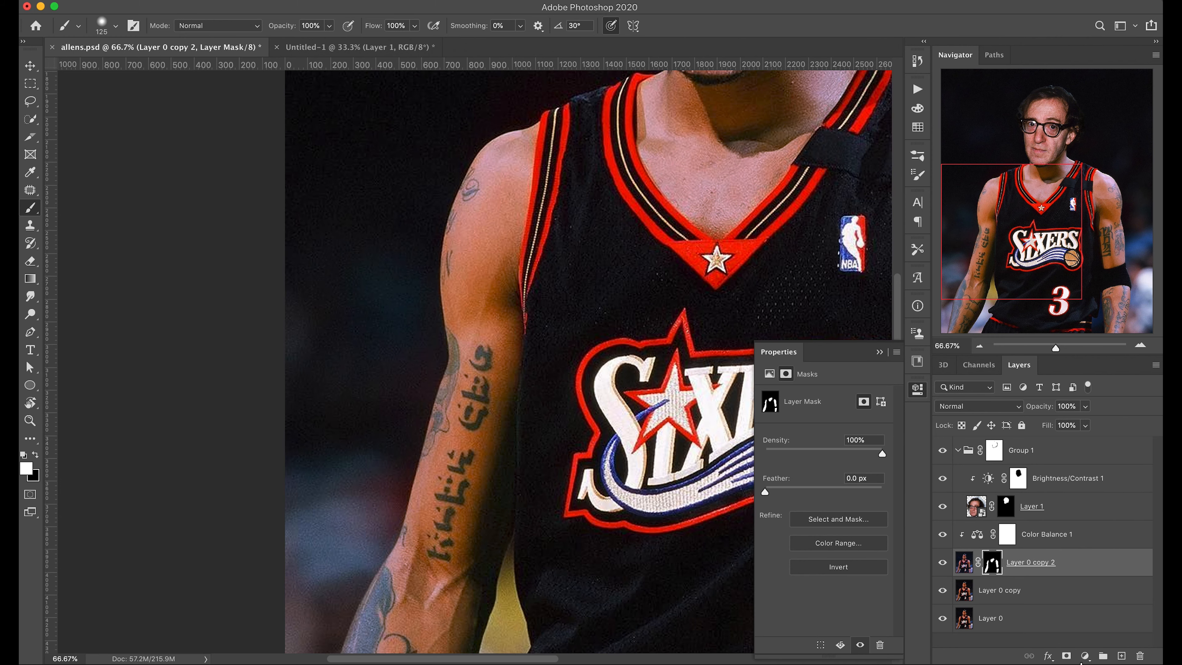
Add a Brightness/Contrast adjustment above Layer 0 copy 2 and raise the body skin's brightness and contrast slightly.
{"action": "left_click", "coordinate": [1085, 656]}
{"action": "left_click", "coordinate": [1079, 465]}
{"action": "left_click_drag", "start_coordinate": [824, 434], "coordinate": [853, 434]}
{"action": "left_click_drag", "start_coordinate": [801, 462], "coordinate": [823, 462]}
{"action": "left_click_drag", "start_coordinate": [851, 434], "coordinate": [833, 433]}
Add a second Color Balance adjustment for the body skin with highlights at cyan-red -22 and magenta-green -7.
{"action": "left_click", "coordinate": [1085, 655]}
{"action": "left_click", "coordinate": [1080, 544]}
{"action": "left_click", "coordinate": [833, 396]}
{"action": "left_click", "coordinate": [823, 412]}
{"action": "left_click_drag", "start_coordinate": [818, 476], "coordinate": [805, 475]}
Add a Vibrance adjustment for the body skin, raising vibrance strongly and lowering saturation.
{"action": "scroll", "coordinate": [672, 433], "scroll_direction": "up", "scroll_amount": 5}
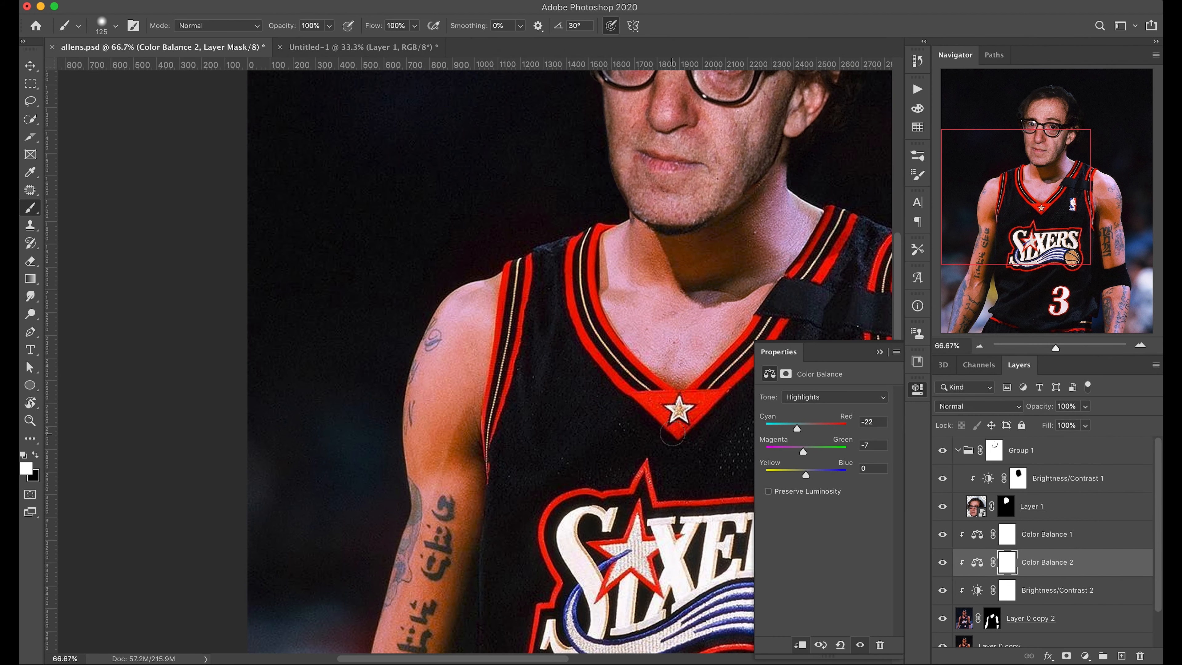
{"action": "scroll", "coordinate": [717, 447], "scroll_direction": "up", "scroll_amount": 2}
{"action": "left_click", "coordinate": [1085, 656]}
{"action": "left_click", "coordinate": [1082, 517]}
{"action": "left_click_drag", "start_coordinate": [824, 436], "coordinate": [805, 436]}
{"action": "left_click_drag", "start_coordinate": [824, 411], "coordinate": [872, 412]}
{"action": "left_click", "coordinate": [917, 389]}
Add a third Color Balance adjustment above Color Balance 1, shift its colour sliders slightly, and clip it to the body layer.
{"action": "key", "text": "super+minus"}
{"action": "key", "text": "super+minus"}
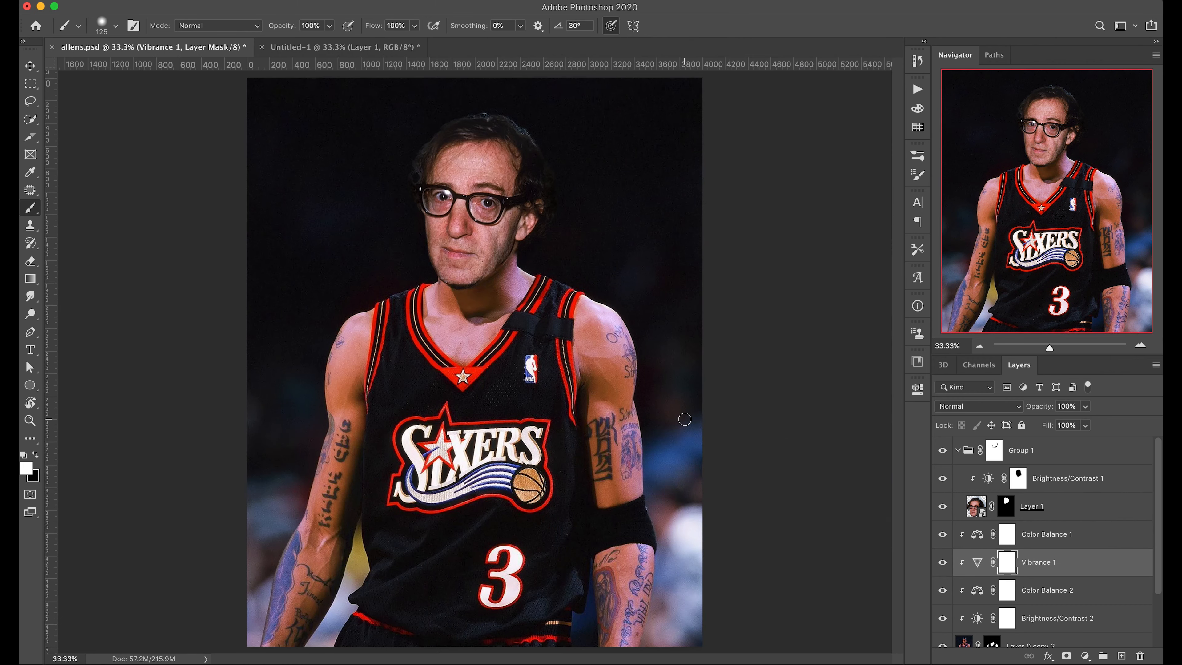
{"action": "left_click", "coordinate": [1059, 539]}
{"action": "left_click", "coordinate": [1085, 655]}
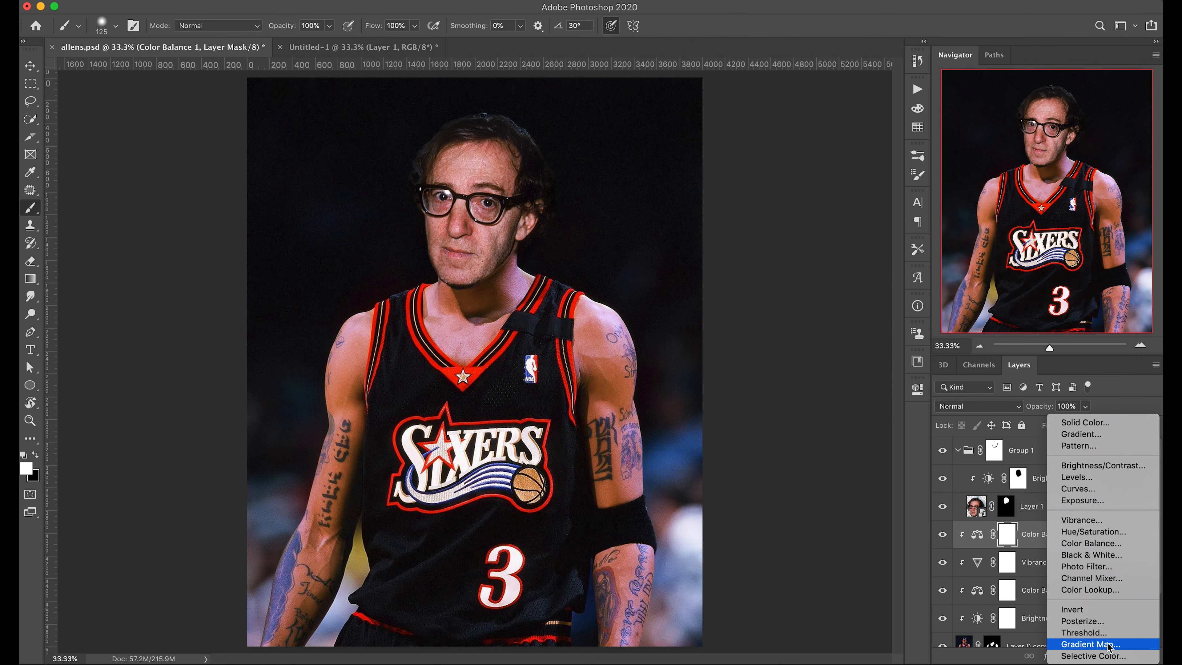
{"action": "left_click", "coordinate": [1082, 541]}
{"action": "left_click_drag", "start_coordinate": [804, 426], "coordinate": [803, 449]}
{"action": "key", "text": "alt+super+g"}
Add a clipped Hue/Saturation adjustment for the body and set the Reds to saturation +9 and lightness +28.
{"action": "left_click", "coordinate": [1085, 655]}
{"action": "left_click", "coordinate": [1089, 532]}
{"action": "key", "text": "alt+super+g"}
{"action": "left_click", "coordinate": [769, 415]}
{"action": "left_click_drag", "start_coordinate": [615, 381], "coordinate": [596, 385]}
{"action": "left_click_drag", "start_coordinate": [823, 500], "coordinate": [832, 501]}
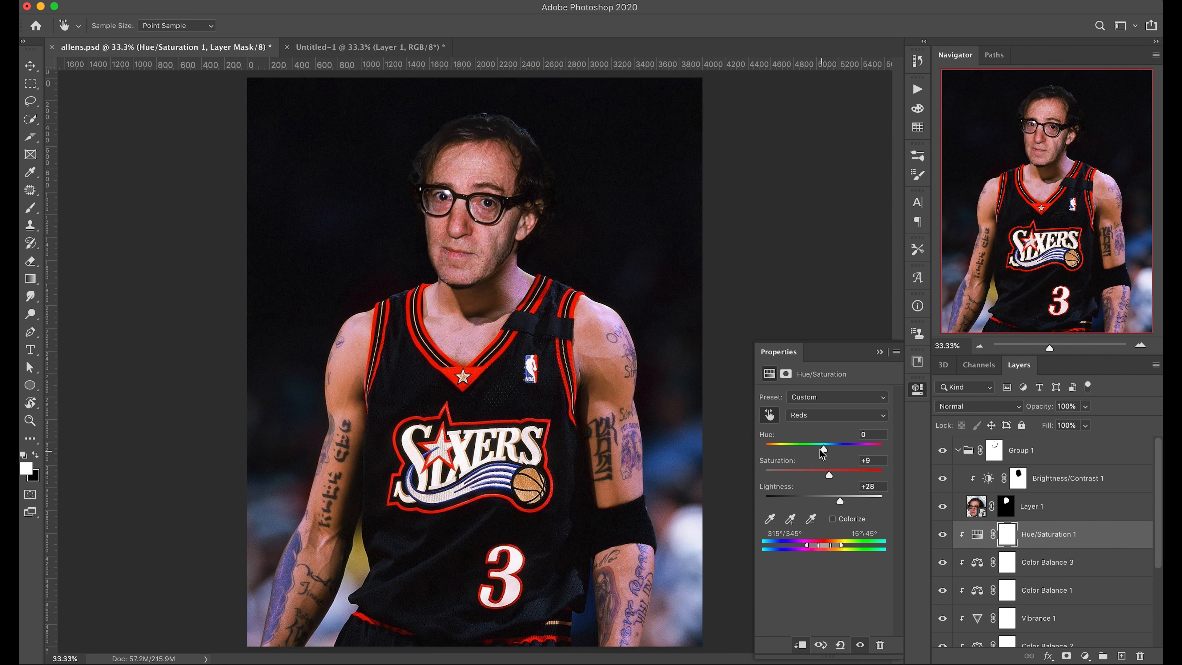
Set the Magentas in Hue/Saturation 1 to hue -26 and saturation -76 to neutralise the purple tattoos.
{"action": "left_click", "coordinate": [819, 415]}
{"action": "left_click", "coordinate": [812, 446]}
{"action": "left_click", "coordinate": [812, 416]}
{"action": "left_click", "coordinate": [809, 434]}
{"action": "left_click_drag", "start_coordinate": [823, 475], "coordinate": [789, 475]}
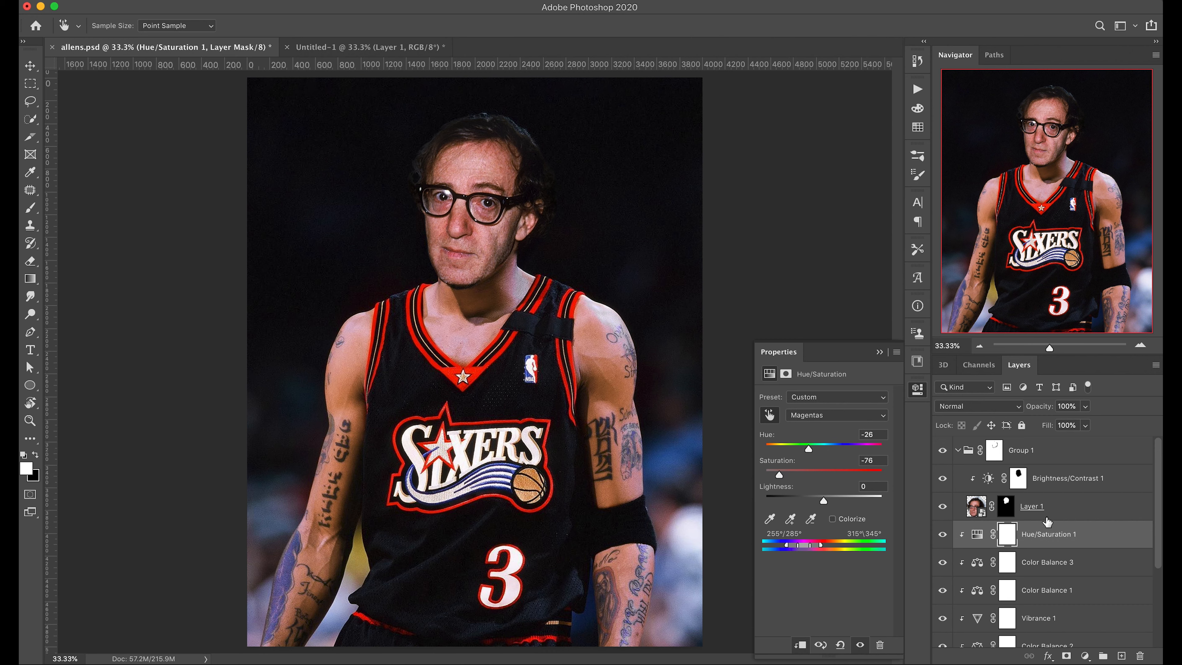
Add a colorized Hue/Saturation adjustment clipped to the head with hue 161, saturation 14 and lightness +71.
{"action": "left_click", "coordinate": [1076, 477]}
{"action": "left_click", "coordinate": [1085, 655]}
{"action": "left_click", "coordinate": [1089, 531]}
{"action": "left_click", "coordinate": [833, 518]}
{"action": "left_click", "coordinate": [847, 499]}
{"action": "left_click", "coordinate": [817, 447]}
{"action": "left_click_drag", "start_coordinate": [794, 474], "coordinate": [782, 474]}
{"action": "left_click_drag", "start_coordinate": [848, 499], "coordinate": [865, 500]}
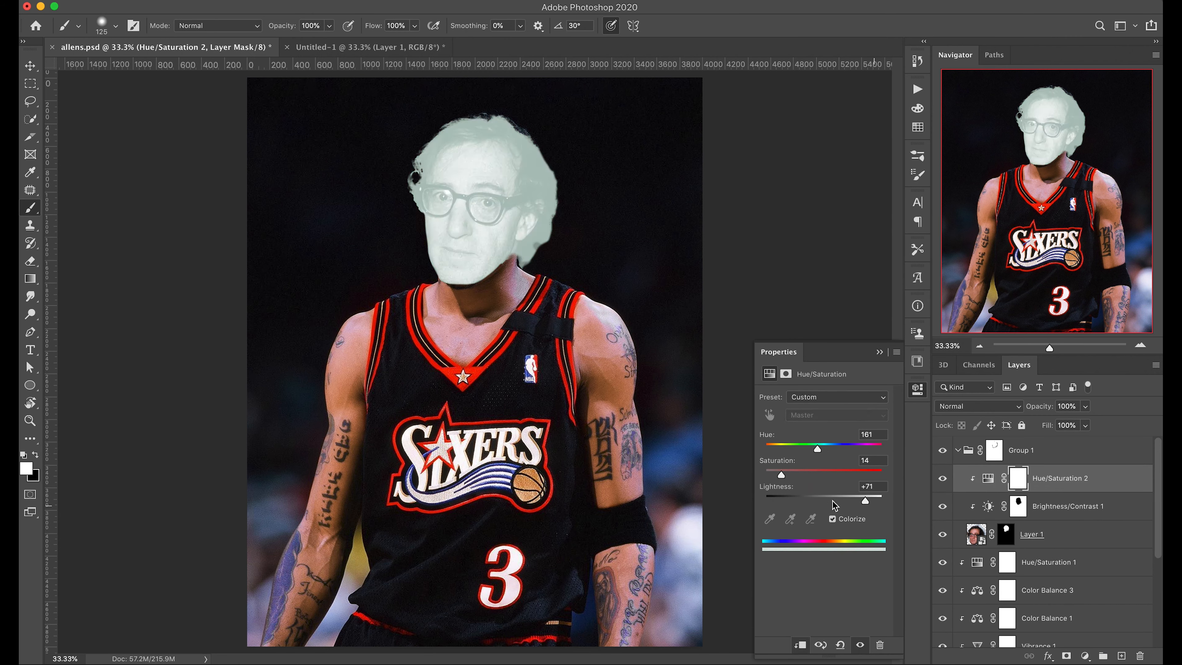
Invert the Hue/Saturation 2 mask and paint the light tint back along the outer edge of the hair with a soft brush.
{"action": "key", "text": "ctrl+i"}
{"action": "key", "text": "]"}
{"action": "key", "text": "]"}
{"action": "key", "text": "]"}
{"action": "key", "text": "]"}
{"action": "key", "text": "]"}
{"action": "key", "text": "super+minus"}
{"action": "key", "text": "super+minus"}
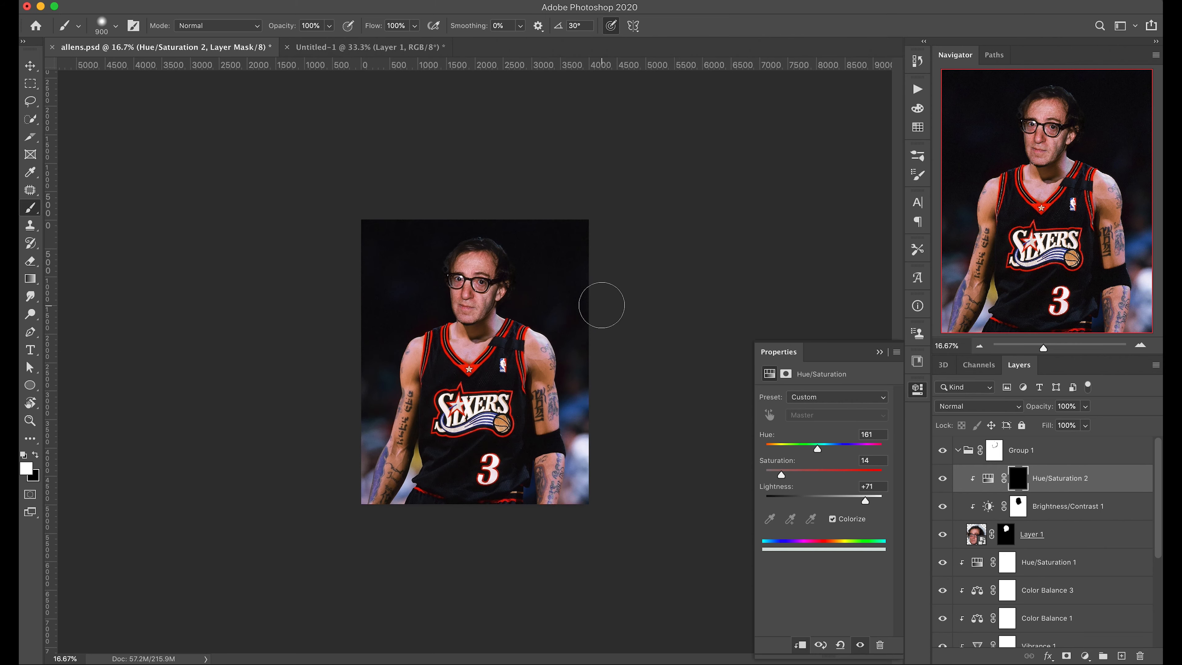
{"action": "key", "text": "super+plus"}
{"action": "key", "text": "super+plus"}
{"action": "key", "text": "super+plus"}
{"action": "key", "text": "super+plus"}
{"action": "scroll", "coordinate": [562, 279], "scroll_direction": "up", "scroll_amount": 8}
{"action": "mouse_move", "coordinate": [345, 153]}
{"action": "left_mouse_down"}
{"action": "mouse_move", "coordinate": [562, 238]}
{"action": "mouse_move", "coordinate": [573, 419]}
{"action": "left_mouse_up"}
{"action": "left_click_drag", "start_coordinate": [340, 299], "coordinate": [416, 285]}
Refine the Hue/Saturation 2 mask around the hair and side of the face with a larger brush, alternating black and white.
{"action": "key", "text": "]"}
{"action": "key", "text": "]"}
{"action": "key", "text": "]"}
{"action": "key", "text": "]"}
{"action": "key", "text": "]"}
{"action": "mouse_move", "coordinate": [509, 474]}
{"action": "left_mouse_down"}
{"action": "mouse_move", "coordinate": [522, 458]}
{"action": "mouse_move", "coordinate": [487, 370]}
{"action": "mouse_move", "coordinate": [416, 298]}
{"action": "mouse_move", "coordinate": [342, 298]}
{"action": "left_mouse_up"}
{"action": "key", "text": "x"}
{"action": "mouse_move", "coordinate": [235, 363]}
{"action": "left_mouse_down"}
{"action": "mouse_move", "coordinate": [234, 440]}
{"action": "mouse_move", "coordinate": [279, 274]}
{"action": "left_mouse_up"}
{"action": "key", "text": "x"}
{"action": "left_click_drag", "start_coordinate": [314, 321], "coordinate": [272, 368]}
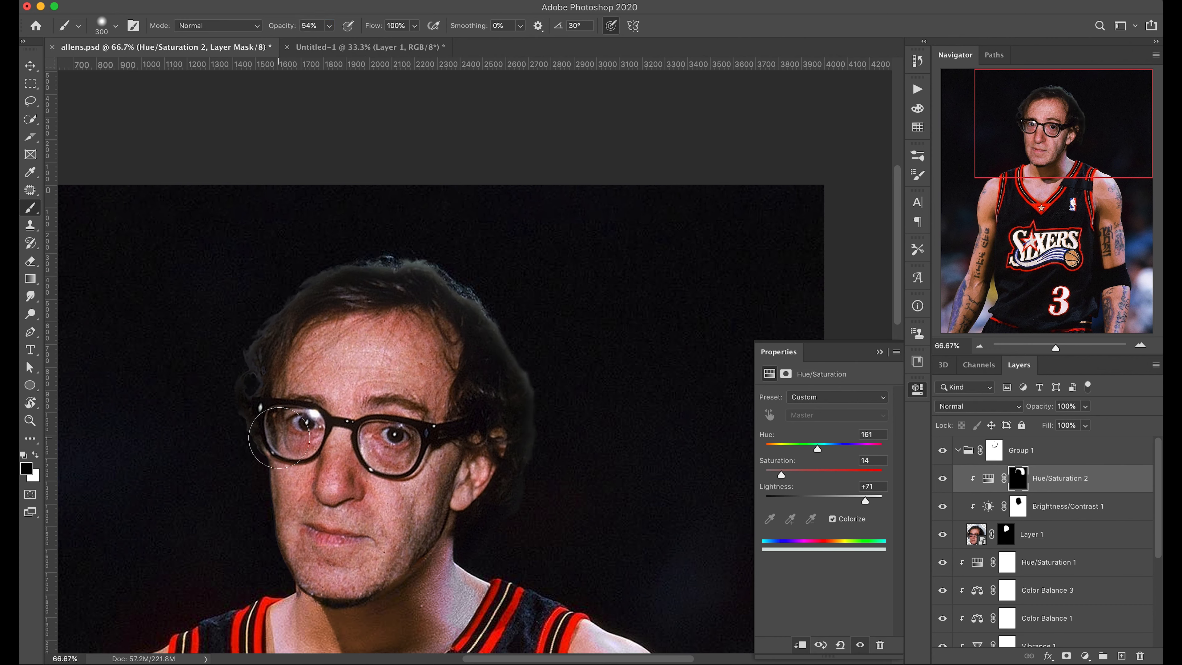
{"action": "key", "text": "super+minus"}
{"action": "key", "text": "super+minus"}
Add a Brightness/Contrast adjustment with contrast 66 clipped to the head and paint its effect away over the face.
{"action": "left_click", "coordinate": [1084, 454]}
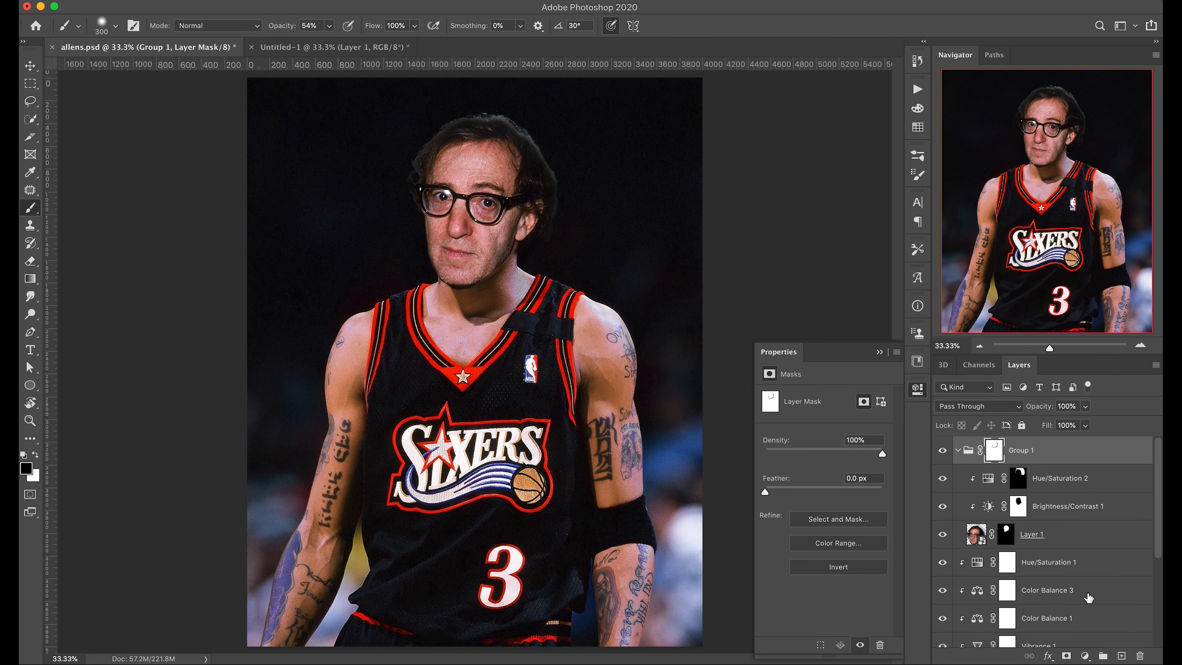
{"action": "left_click", "coordinate": [1091, 488]}
{"action": "left_click", "coordinate": [1085, 656]}
{"action": "left_click", "coordinate": [1101, 465]}
{"action": "left_click_drag", "start_coordinate": [823, 460], "coordinate": [862, 460]}
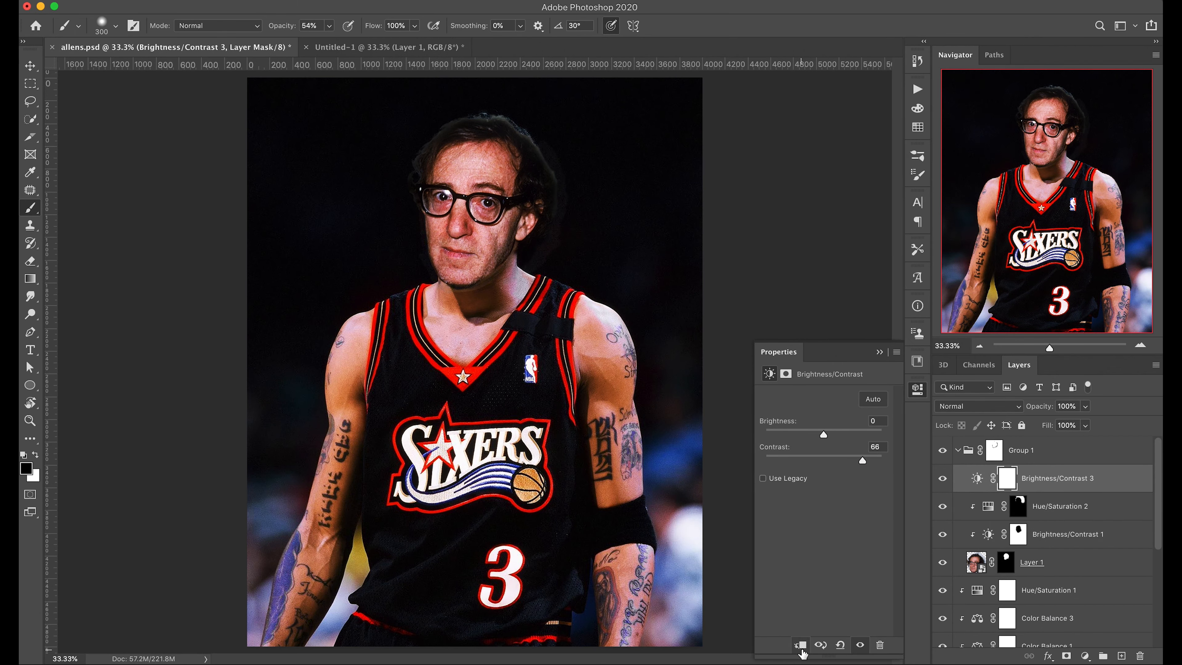
{"action": "left_click", "coordinate": [800, 645]}
{"action": "mouse_move", "coordinate": [466, 170]}
{"action": "left_mouse_down"}
{"action": "mouse_move", "coordinate": [480, 243]}
{"action": "mouse_move", "coordinate": [451, 246]}
{"action": "left_mouse_up"}
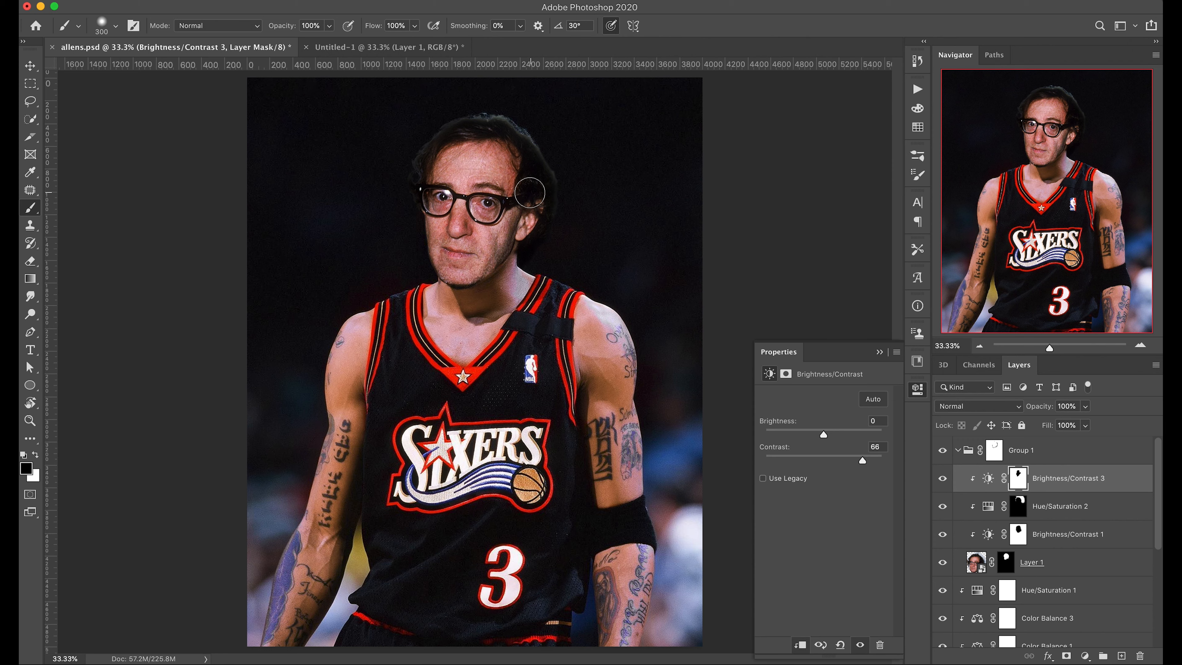
{"action": "left_click_drag", "start_coordinate": [530, 193], "coordinate": [480, 157]}
Stamp the visible layers above Group 1, build three Sharpened Result layers with the Sharpen Result action, and stamp the visible result on top.
{"action": "left_click", "coordinate": [1064, 446]}
{"action": "key", "text": "alt+shift+super+e"}
{"action": "left_click", "coordinate": [917, 89]}
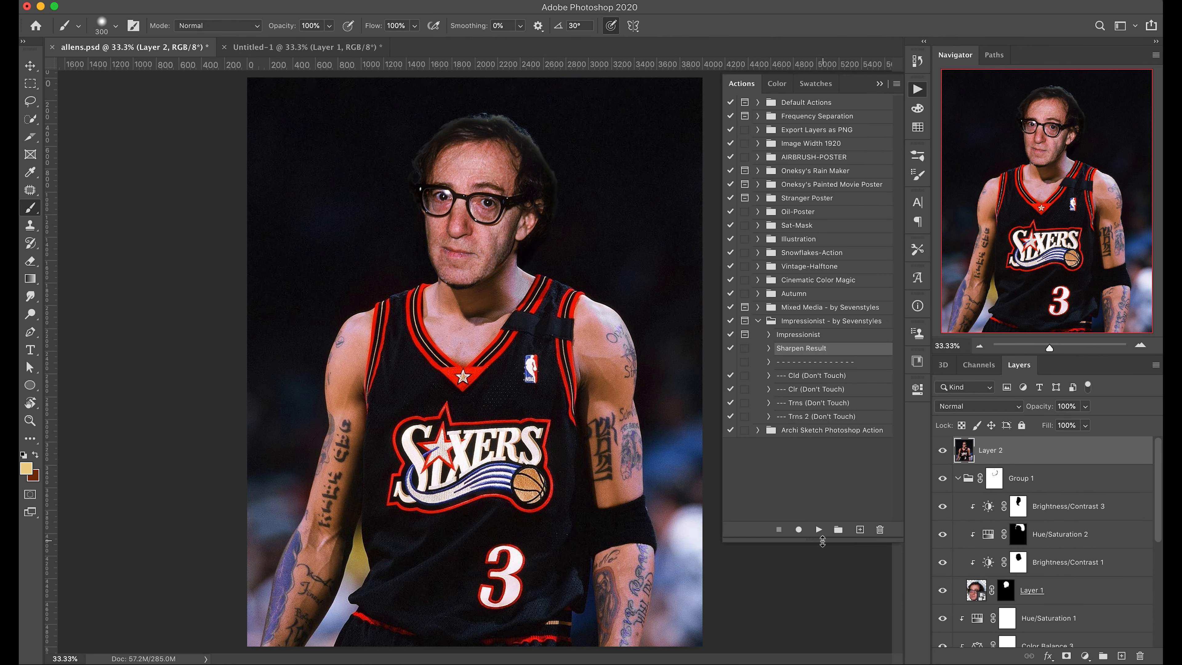
{"action": "key", "text": "alt+shift+super+e"}
{"action": "left_click", "coordinate": [183, 1]}
Add a Color Lookup adjustment using the TensionGreen.3DL LUT and limit its blending over the underlying layer's highlights.
{"action": "left_click", "coordinate": [1085, 656]}
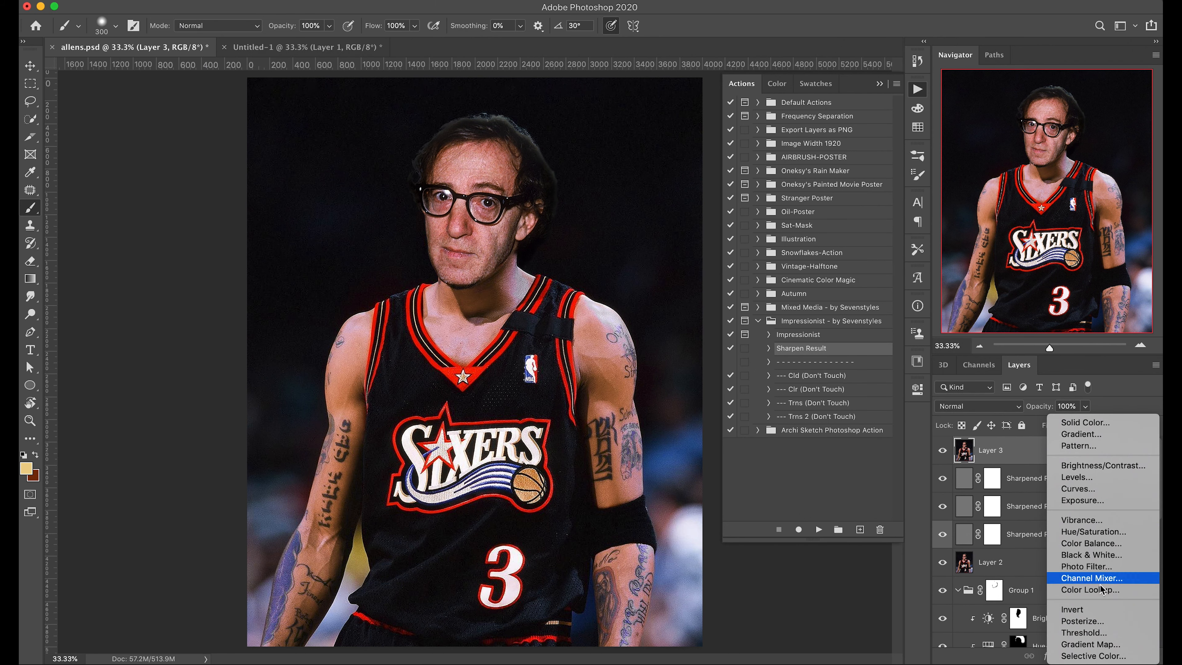
{"action": "left_click", "coordinate": [1105, 590]}
{"action": "left_click", "coordinate": [841, 400]}
{"action": "left_click", "coordinate": [860, 643]}
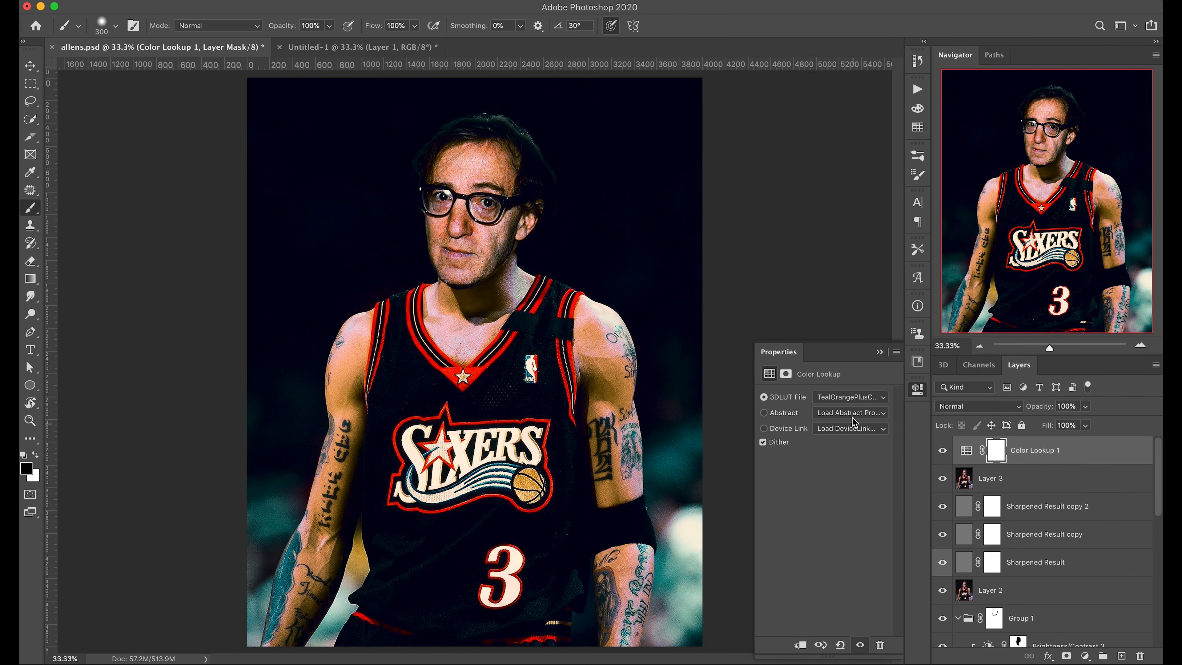
{"action": "double_click", "coordinate": [982, 459]}
{"action": "left_click_drag", "start_coordinate": [924, 387], "coordinate": [869, 388]}
{"action": "key", "text": "Return"}
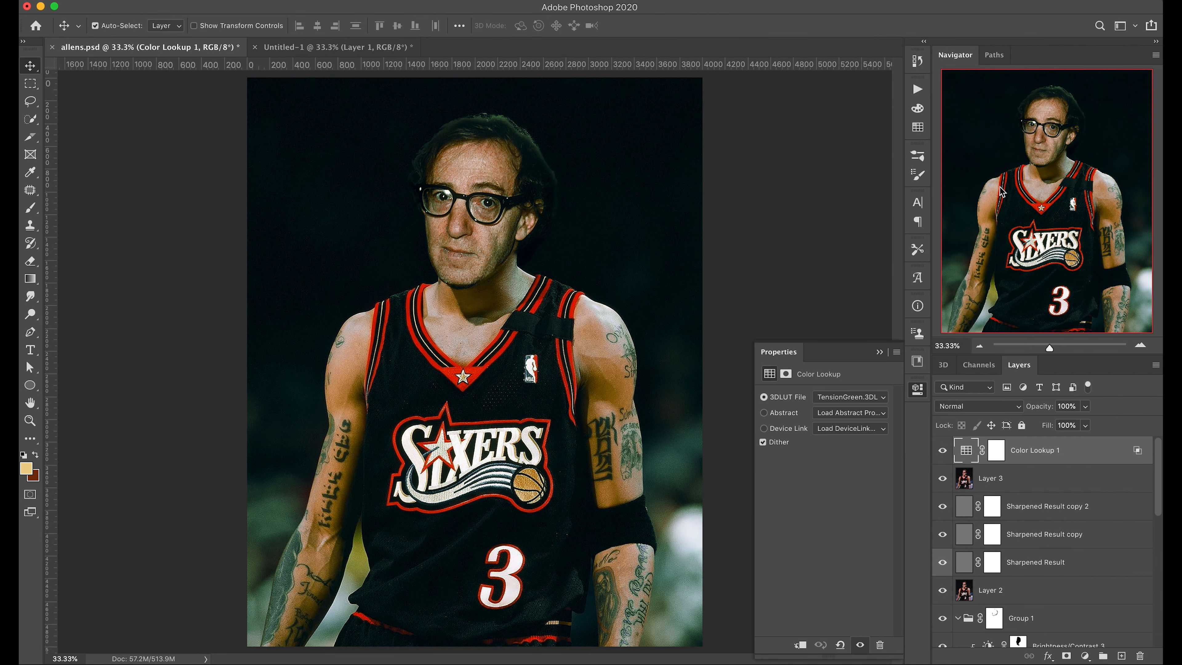
Stamp the visible layers into a new layer and start a Shadows/Highlights adjustment on it with shadows amount 13%.
{"action": "key", "text": "alt+shift+super+e"}
{"action": "left_click", "coordinate": [186, 2]}
{"action": "mouse_move", "coordinate": [246, 30]}
{"action": "left_click", "coordinate": [377, 262]}
{"action": "left_click", "coordinate": [749, 280]}
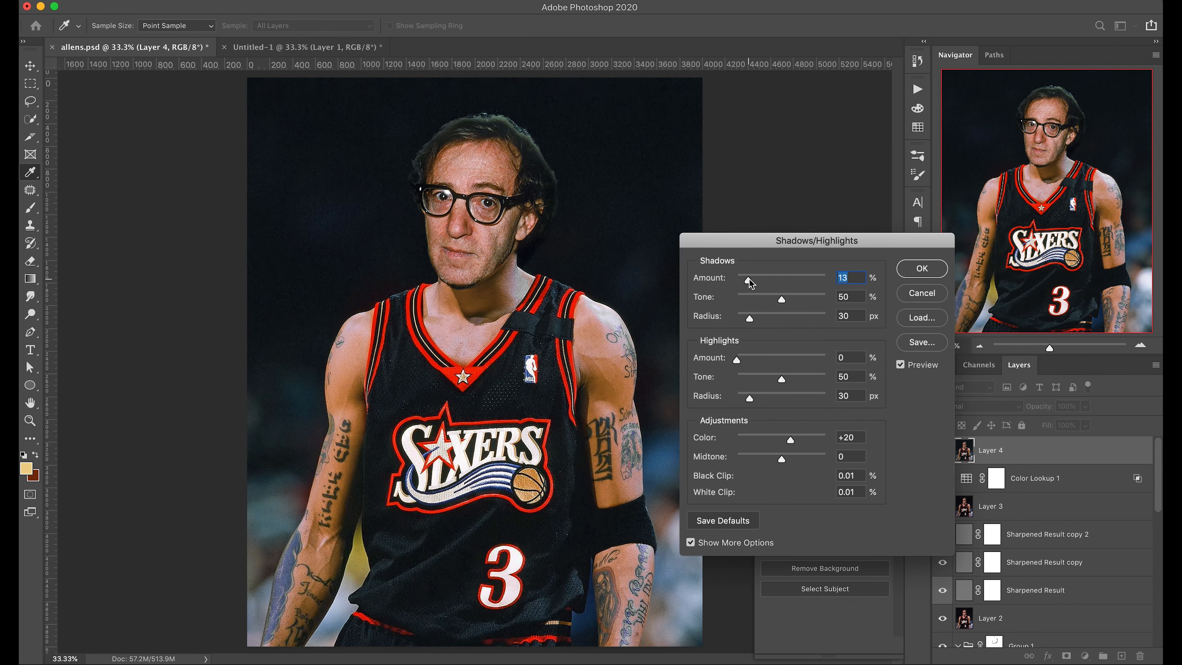
Set the Shadows/Highlights highlights to amount 5% and tone 17%, and try different shadow tone, colour and midtone strengths.
{"action": "key", "text": "Tab"}
{"action": "type", "text": "2"}
{"action": "left_click", "coordinate": [746, 358]}
{"action": "left_click_drag", "start_coordinate": [796, 457], "coordinate": [788, 457]}
{"action": "left_click", "coordinate": [796, 437]}
{"action": "left_click", "coordinate": [758, 298]}
{"action": "left_click_drag", "start_coordinate": [759, 302], "coordinate": [782, 299]}
{"action": "left_click_drag", "start_coordinate": [756, 458], "coordinate": [781, 458]}
{"action": "left_click_drag", "start_coordinate": [746, 359], "coordinate": [741, 360]}
{"action": "left_click_drag", "start_coordinate": [782, 379], "coordinate": [751, 378]}
Set black clip 3%, white clip 4%, shadows amount 25% and tone 53%, colour +34 and midtone +16, and apply Shadows/Highlights.
{"action": "left_click_drag", "start_coordinate": [847, 492], "coordinate": [821, 493]}
{"action": "type", "text": "4"}
{"action": "key", "text": "Tab"}
{"action": "left_click_drag", "start_coordinate": [749, 279], "coordinate": [753, 280]}
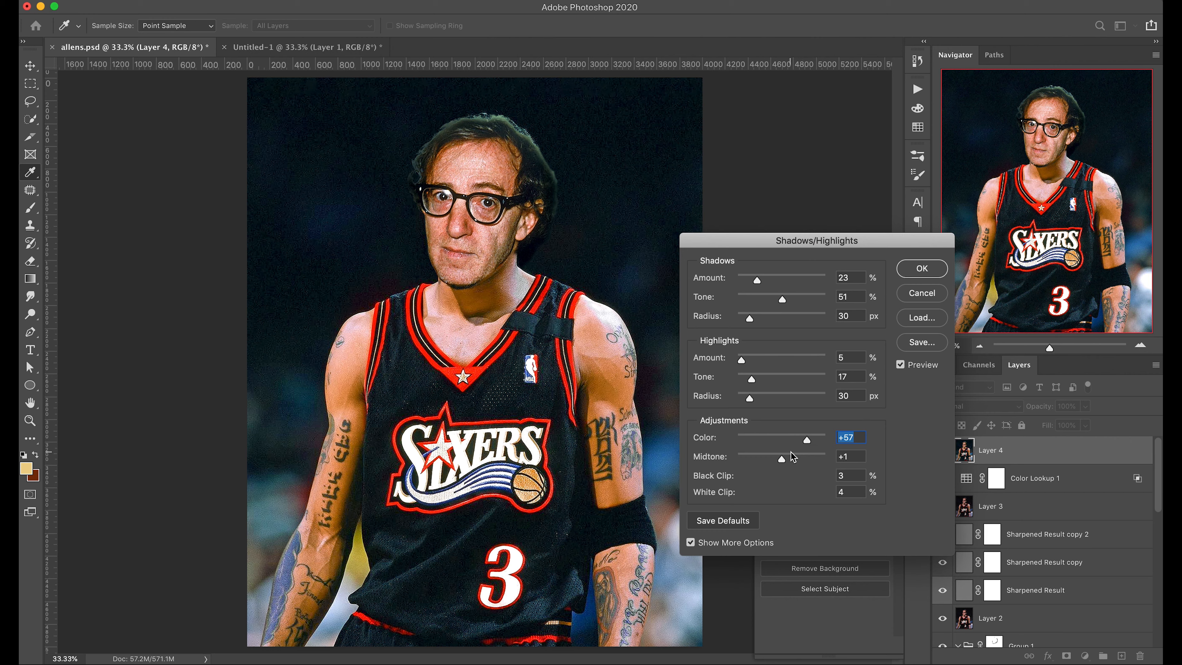
{"action": "left_click_drag", "start_coordinate": [782, 299], "coordinate": [761, 280]}
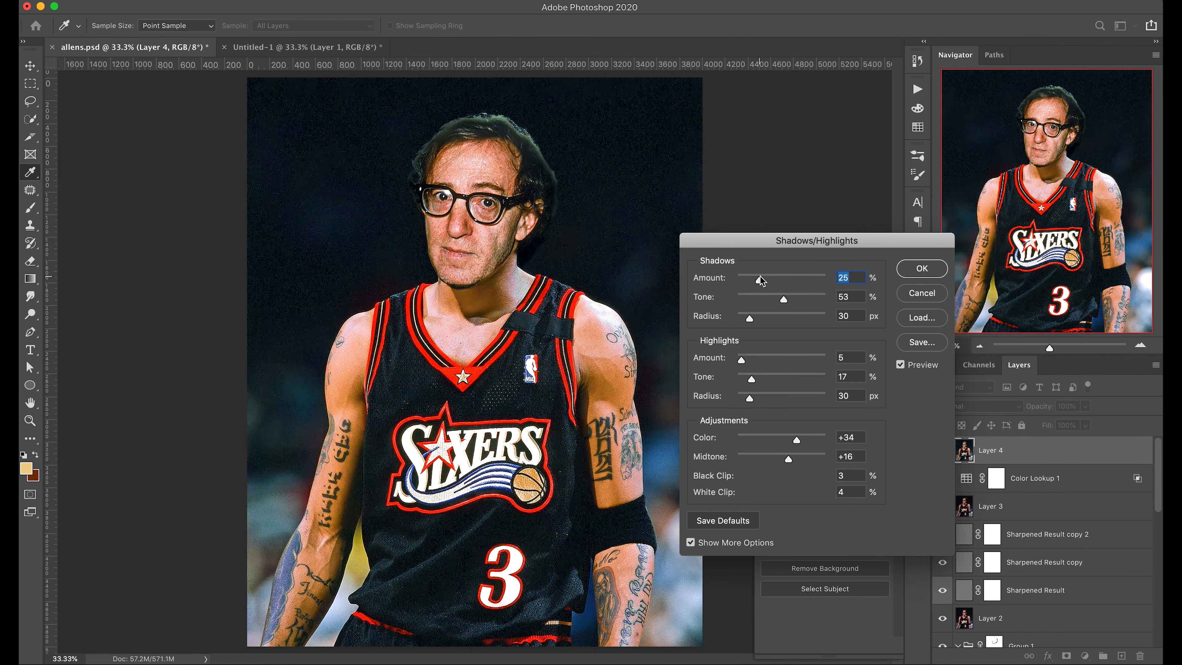
{"action": "left_click", "coordinate": [914, 269]}
Add a Gradient Map adjustment with the Blue_29 preset and give it a contrast blend mode.
{"action": "left_click", "coordinate": [1084, 655]}
{"action": "left_click", "coordinate": [1092, 644]}
{"action": "left_click", "coordinate": [835, 405]}
{"action": "scroll", "coordinate": [885, 255], "scroll_direction": "down", "scroll_amount": 10}
{"action": "left_click", "coordinate": [850, 217]}
{"action": "scroll", "coordinate": [964, 273], "scroll_direction": "down", "scroll_amount": 5}
{"action": "left_click", "coordinate": [957, 252]}
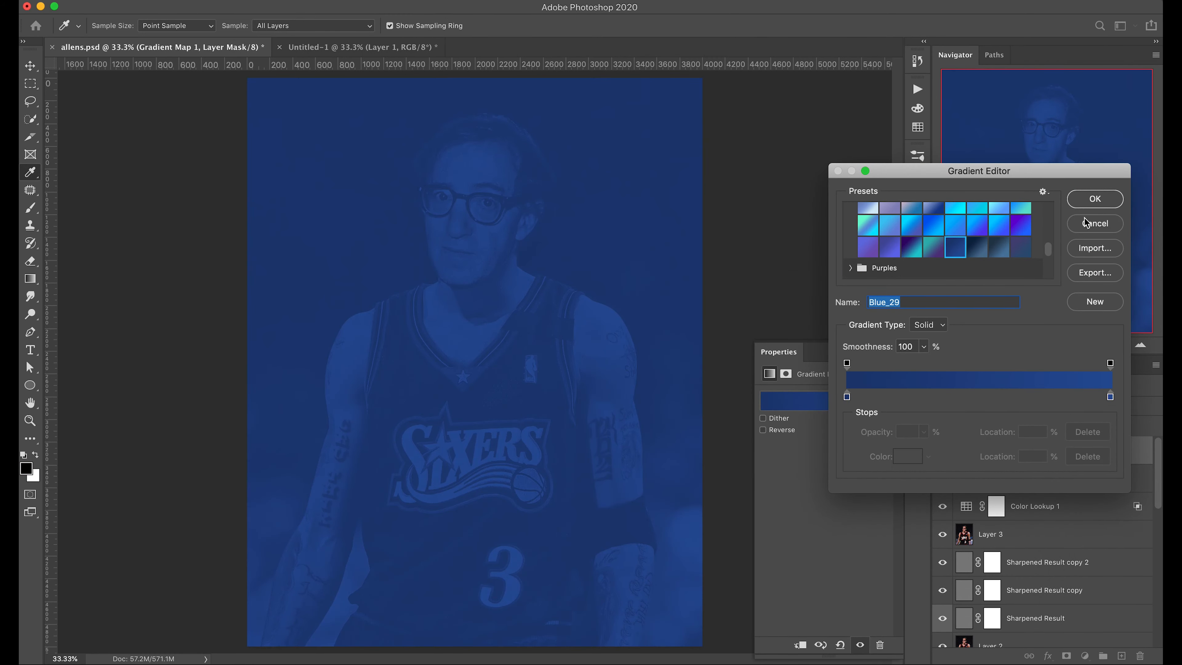
{"action": "left_click", "coordinate": [1091, 200]}
{"action": "left_click", "coordinate": [952, 406]}
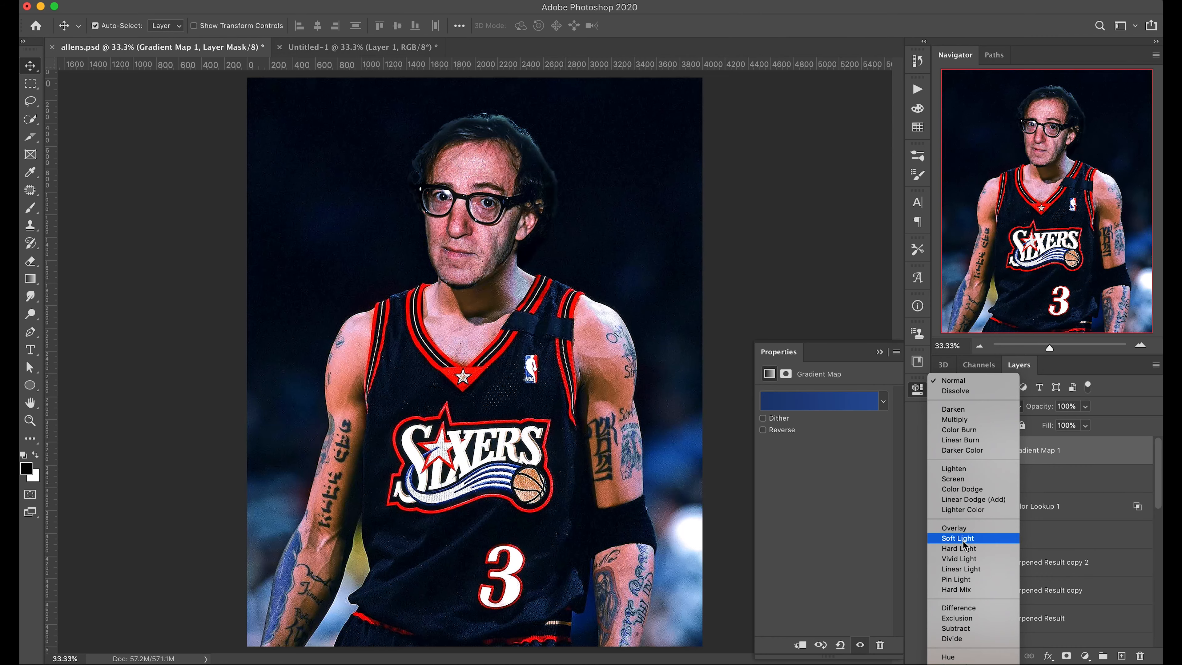
{"action": "left_click", "coordinate": [957, 562]}
Clip a Hue/Saturation adjustment to the gradient map with hue +42, saturation -60 and lightness +14.
{"action": "left_click", "coordinate": [1084, 656]}
{"action": "left_click", "coordinate": [1089, 532]}
{"action": "left_click_drag", "start_coordinate": [823, 448], "coordinate": [848, 448]}
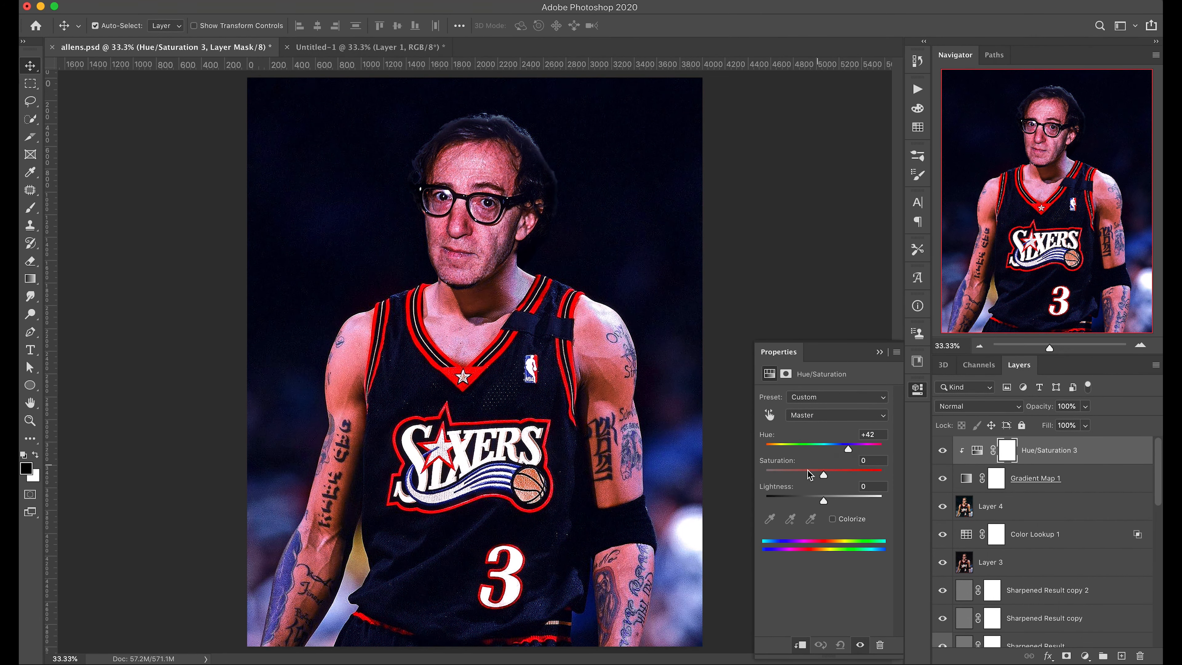
{"action": "left_click_drag", "start_coordinate": [823, 500], "coordinate": [831, 499]}
Stamp the visible layers into a new layer and apply the Diffuse filter, rotating the image 180° and back again.
{"action": "key", "text": "alt+shift+super+e"}
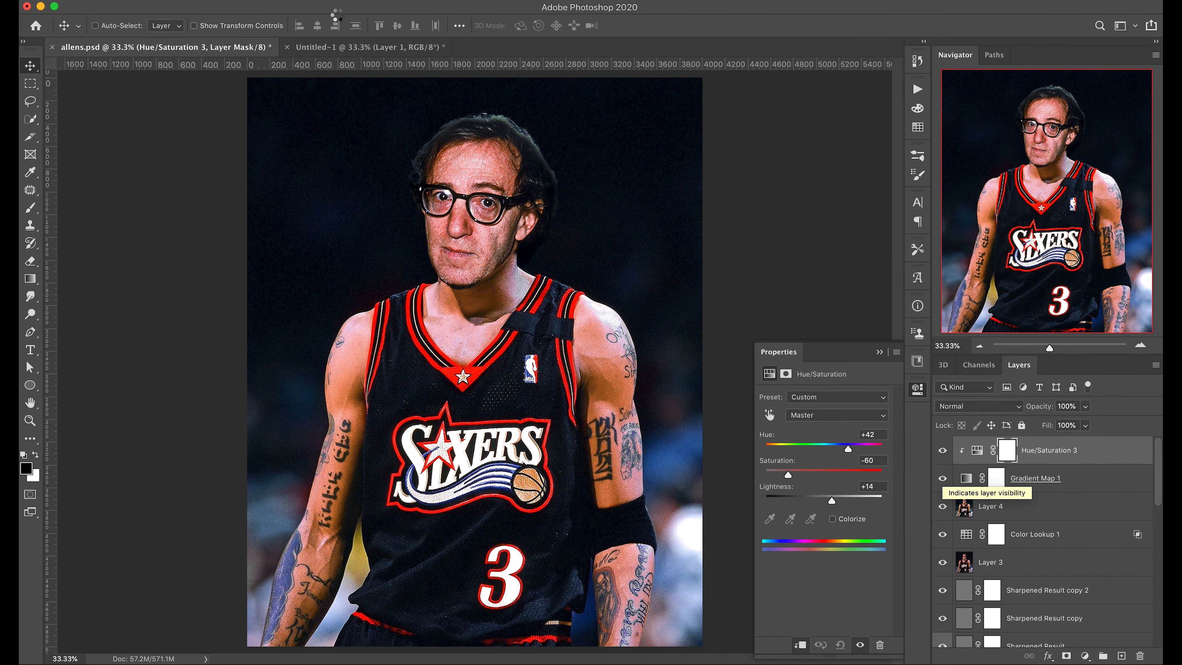
{"action": "left_click", "coordinate": [332, 7]}
{"action": "left_click", "coordinate": [365, 87]}
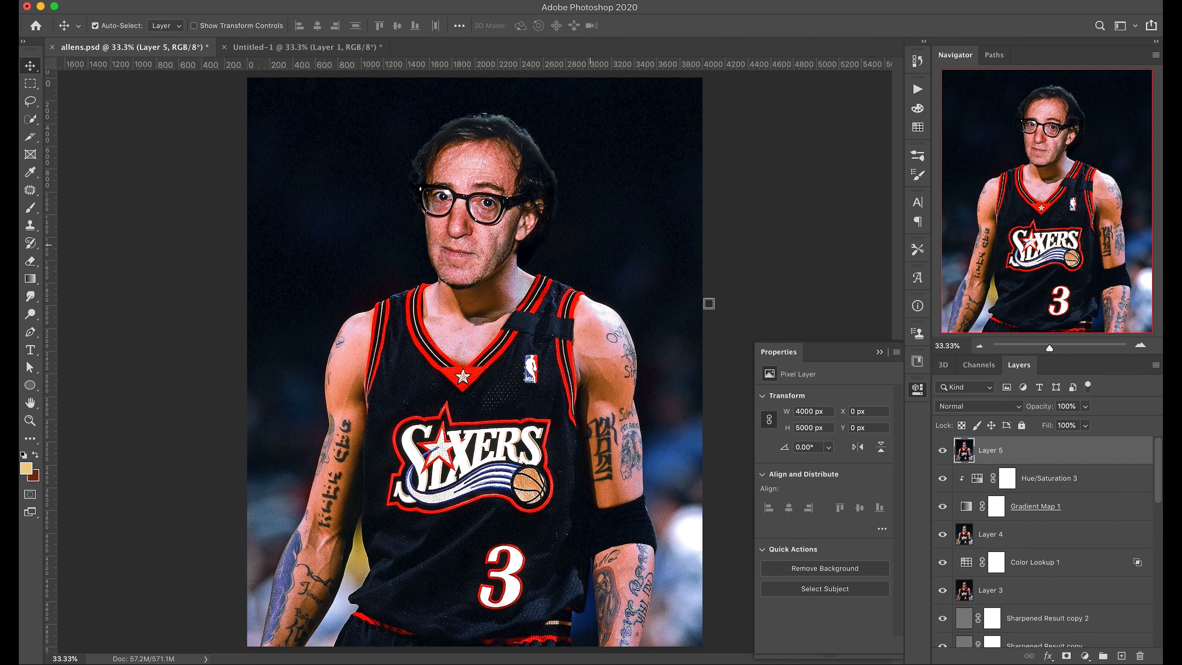
{"action": "left_click", "coordinate": [659, 156]}
{"action": "left_click", "coordinate": [184, 5]}
{"action": "mouse_move", "coordinate": [279, 122]}
{"action": "left_click", "coordinate": [343, 123]}
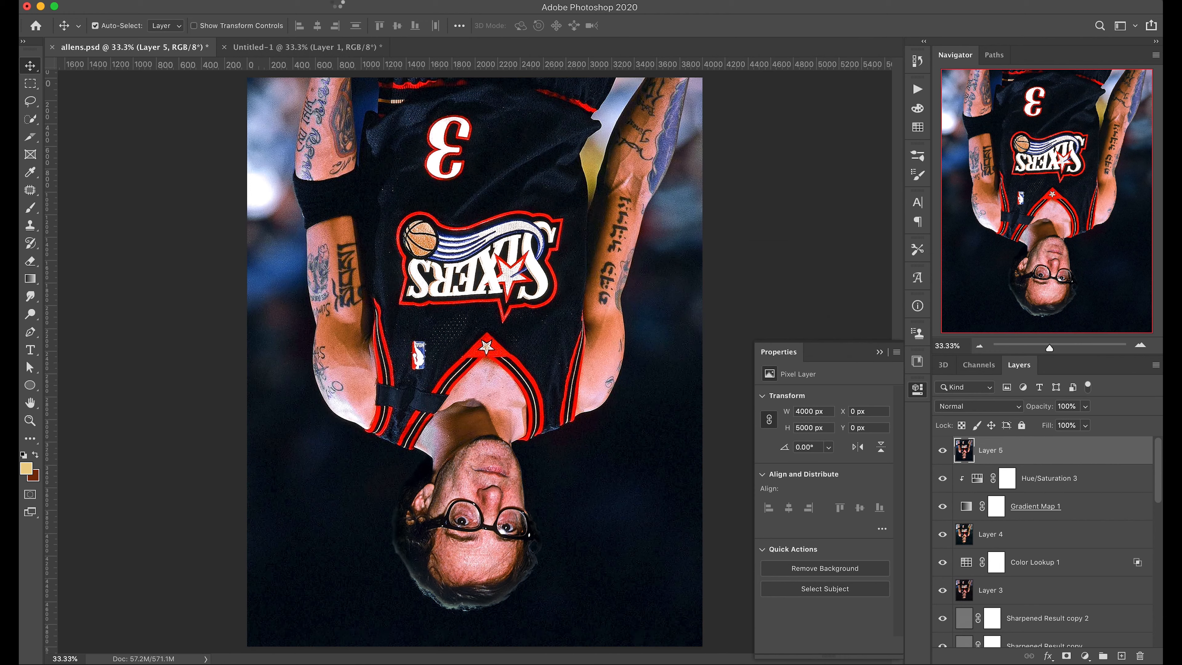
{"action": "left_click", "coordinate": [185, 5]}
{"action": "mouse_move", "coordinate": [279, 120]}
{"action": "left_click", "coordinate": [344, 121]}
Duplicate Layer 5 and apply a Surface Blur with radius 10 pixels and threshold 9 levels to the copy.
{"action": "key", "text": "super+j"}
{"action": "left_click", "coordinate": [332, 8]}
{"action": "mouse_move", "coordinate": [419, 153]}
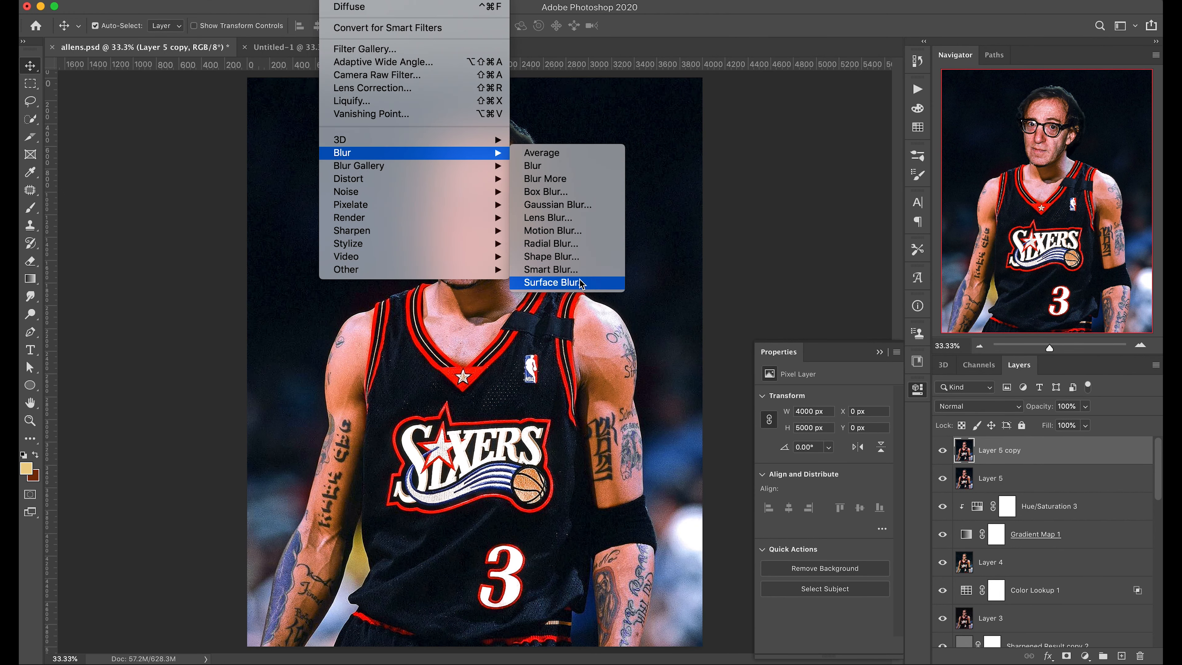
{"action": "left_click", "coordinate": [551, 282]}
{"action": "left_click_drag", "start_coordinate": [666, 383], "coordinate": [661, 348]}
{"action": "left_click", "coordinate": [507, 209]}
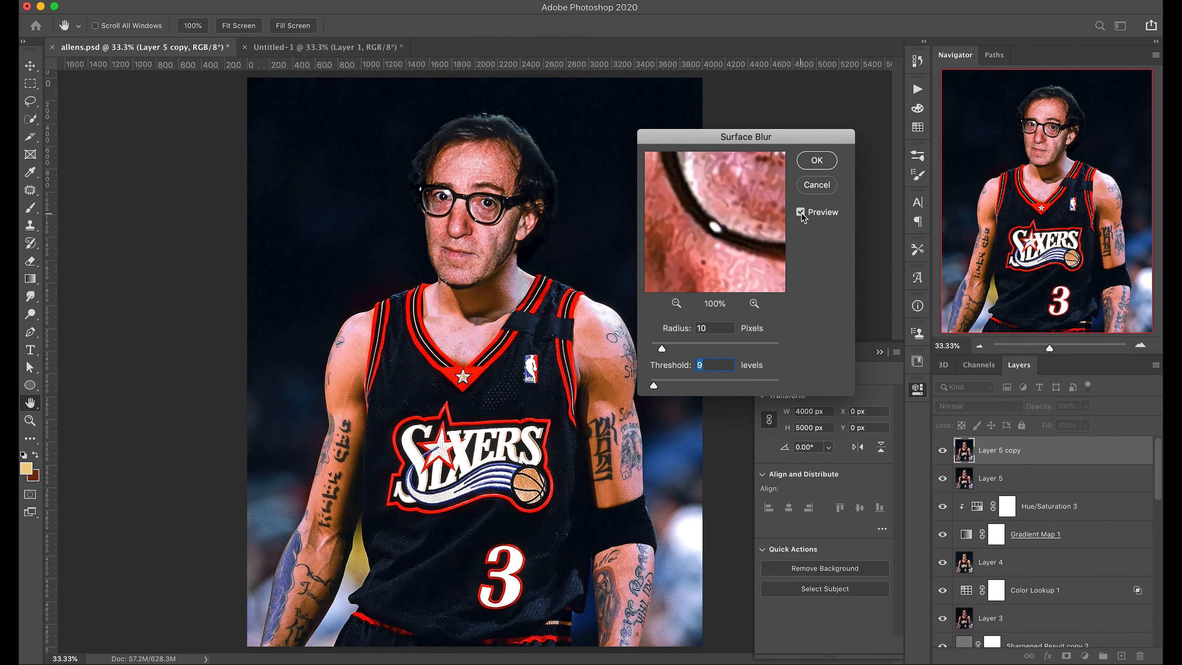
{"action": "left_click", "coordinate": [814, 162]}
Stamp the visible layers and, in Camera Raw calibration, set red primary hue +24 and blue primary hue -18, reducing red saturation and shadow tint.
{"action": "key", "text": "alt+shift+super+e"}
{"action": "left_click", "coordinate": [333, 1]}
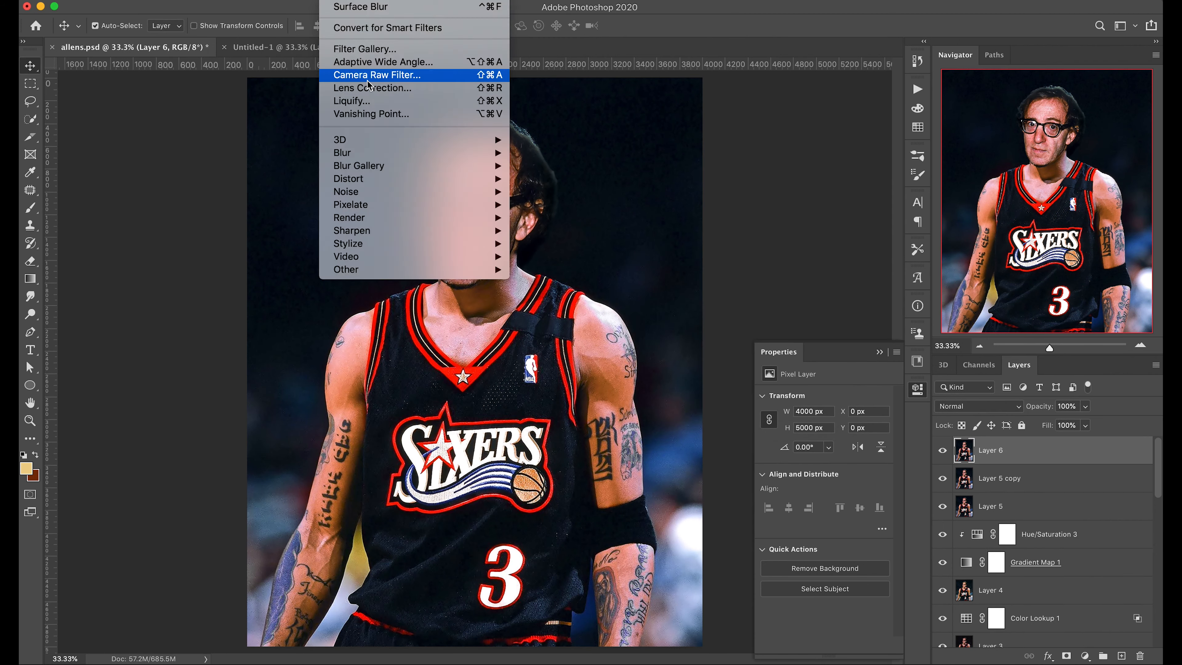
{"action": "left_click", "coordinate": [350, 75]}
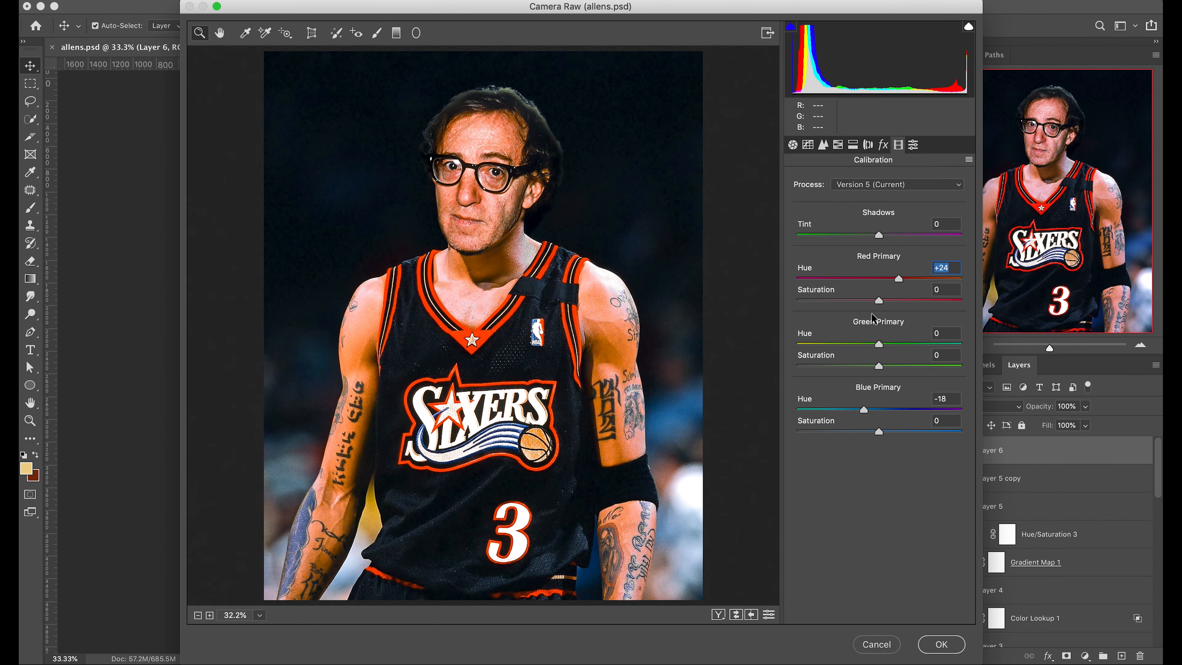
{"action": "left_click_drag", "start_coordinate": [879, 300], "coordinate": [863, 300]}
{"action": "mouse_move", "coordinate": [879, 236]}
{"action": "left_mouse_down"}
{"action": "mouse_move", "coordinate": [960, 236]}
{"action": "mouse_move", "coordinate": [873, 235]}
{"action": "left_mouse_up"}
Set Camera Raw grain to 47 with roughness 34, vignette -10, temperature +11, tint -6, vibrance +34 and shadows +38.
{"action": "left_click", "coordinate": [883, 145]}
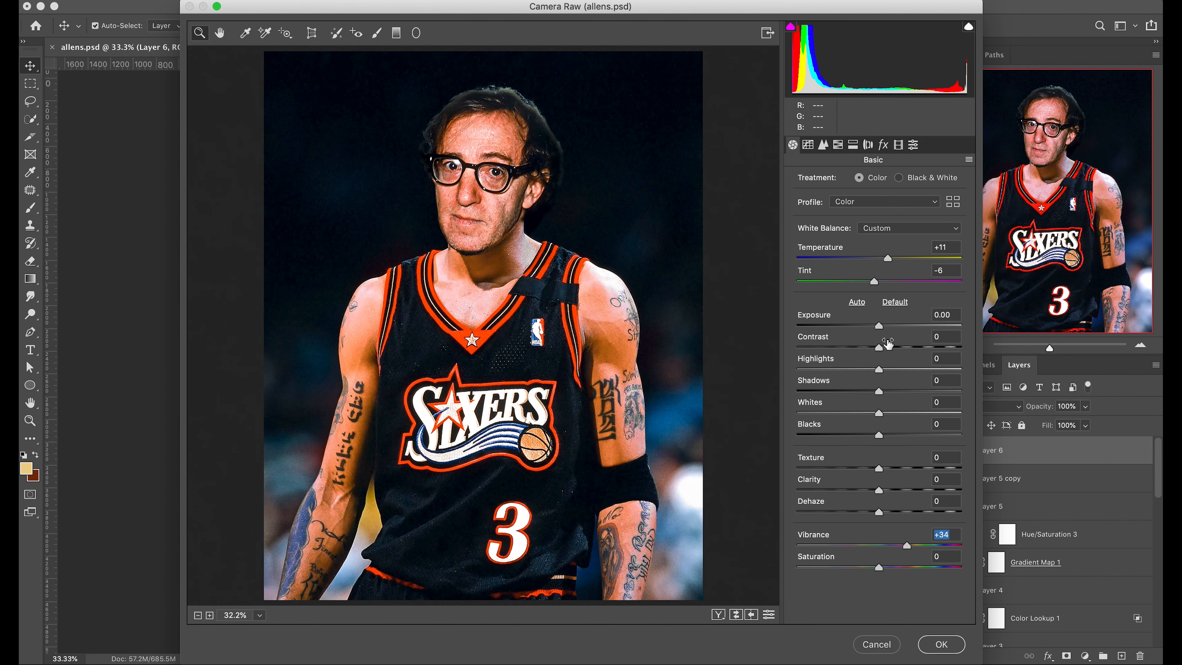
{"action": "left_click", "coordinate": [902, 392]}
Split-tone the image with highlights hue 89 and saturation 34, shadows saturation 21, and balance -17.
{"action": "left_click", "coordinate": [853, 144]}
{"action": "left_click_drag", "start_coordinate": [797, 332], "coordinate": [821, 333]}
{"action": "left_click_drag", "start_coordinate": [889, 204], "coordinate": [887, 205]}
{"action": "left_click_drag", "start_coordinate": [884, 310], "coordinate": [793, 309]}
{"action": "left_click", "coordinate": [837, 202]}
{"action": "left_click", "coordinate": [854, 225]}
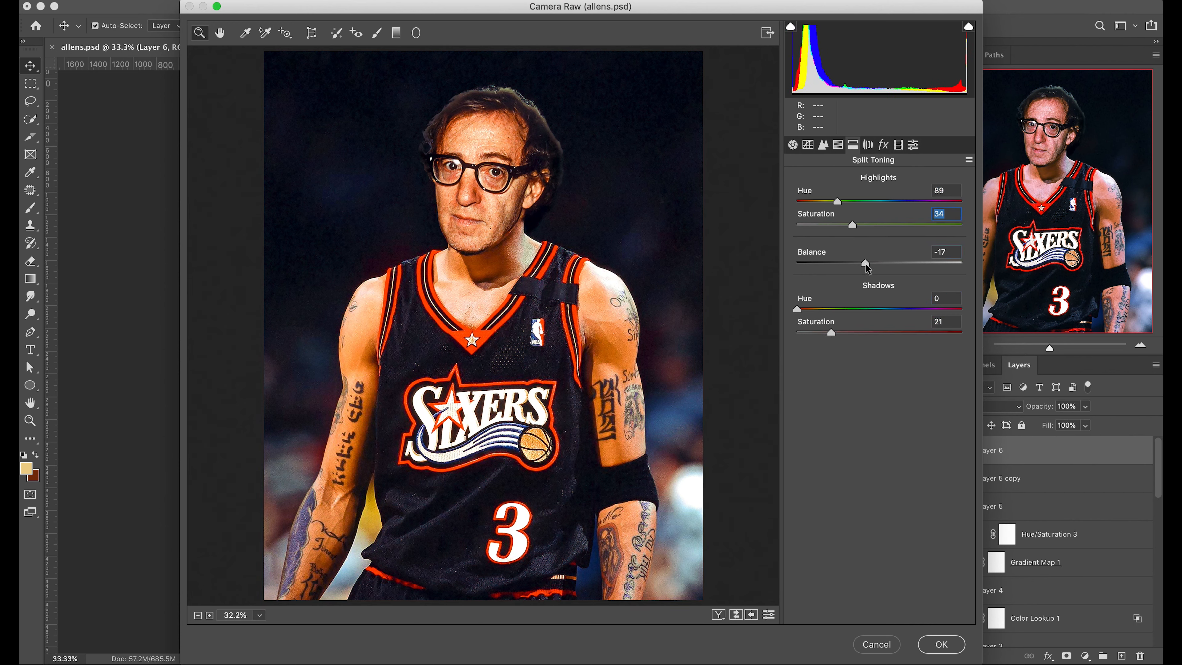
Set contrast +9, highlights +9 and whites +26, and lower the blue tone curve's white point to output 252.
{"action": "left_click", "coordinate": [793, 145]}
{"action": "left_click_drag", "start_coordinate": [879, 369], "coordinate": [889, 369]}
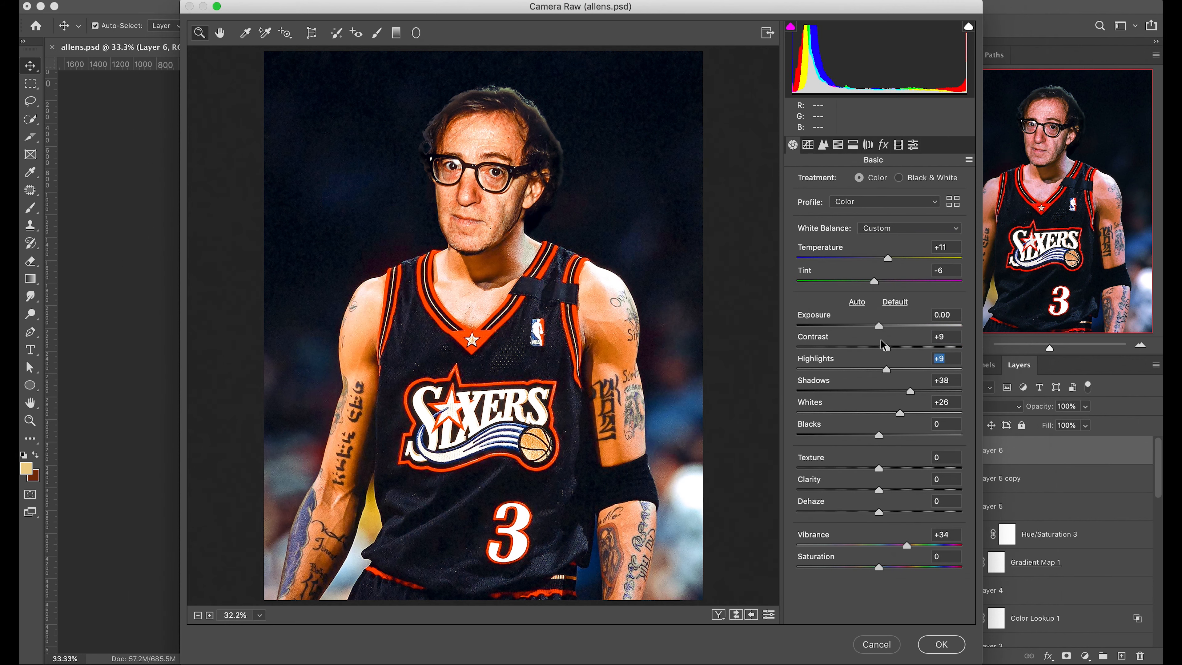
{"action": "left_click", "coordinate": [808, 145]}
{"action": "left_click", "coordinate": [897, 228]}
{"action": "left_click", "coordinate": [848, 259]}
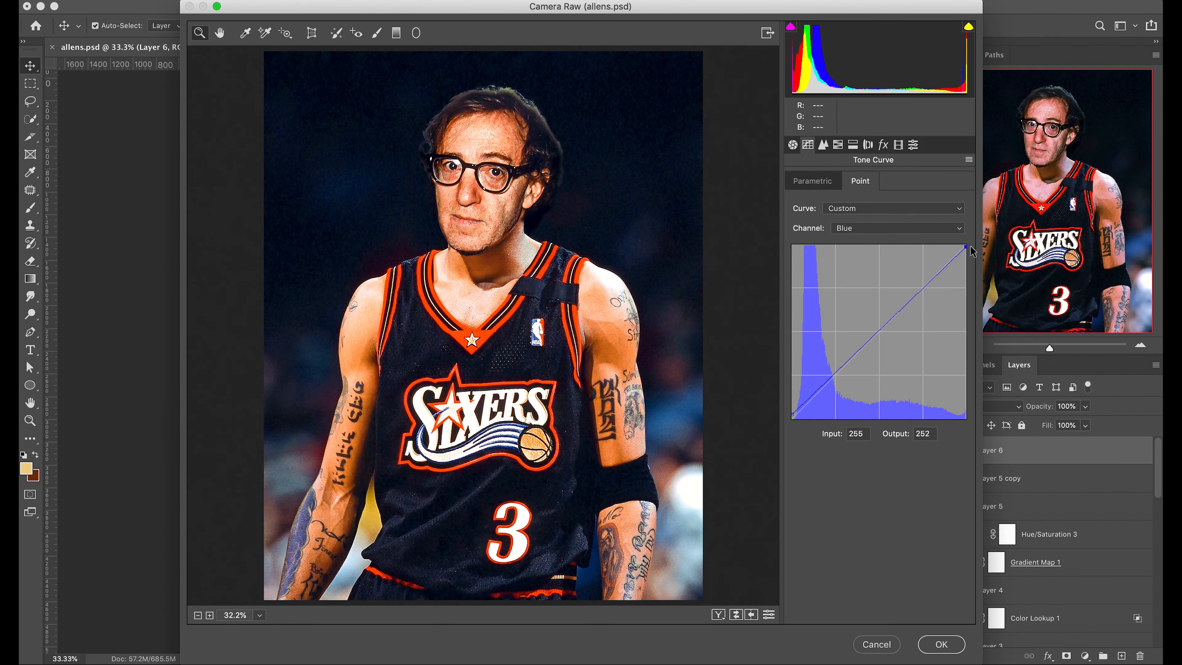
Set the HSL hues to Reds -22, Oranges -4 and Yellows +5, and fine-tune the colour ranges' saturation, luminance and blue tones.
{"action": "left_click", "coordinate": [837, 145]}
{"action": "left_click_drag", "start_coordinate": [878, 255], "coordinate": [882, 279]}
{"action": "left_click", "coordinate": [845, 181]}
{"action": "left_click_drag", "start_coordinate": [879, 256], "coordinate": [901, 279]}
{"action": "left_click", "coordinate": [903, 181]}
{"action": "left_click_drag", "start_coordinate": [880, 256], "coordinate": [861, 232]}
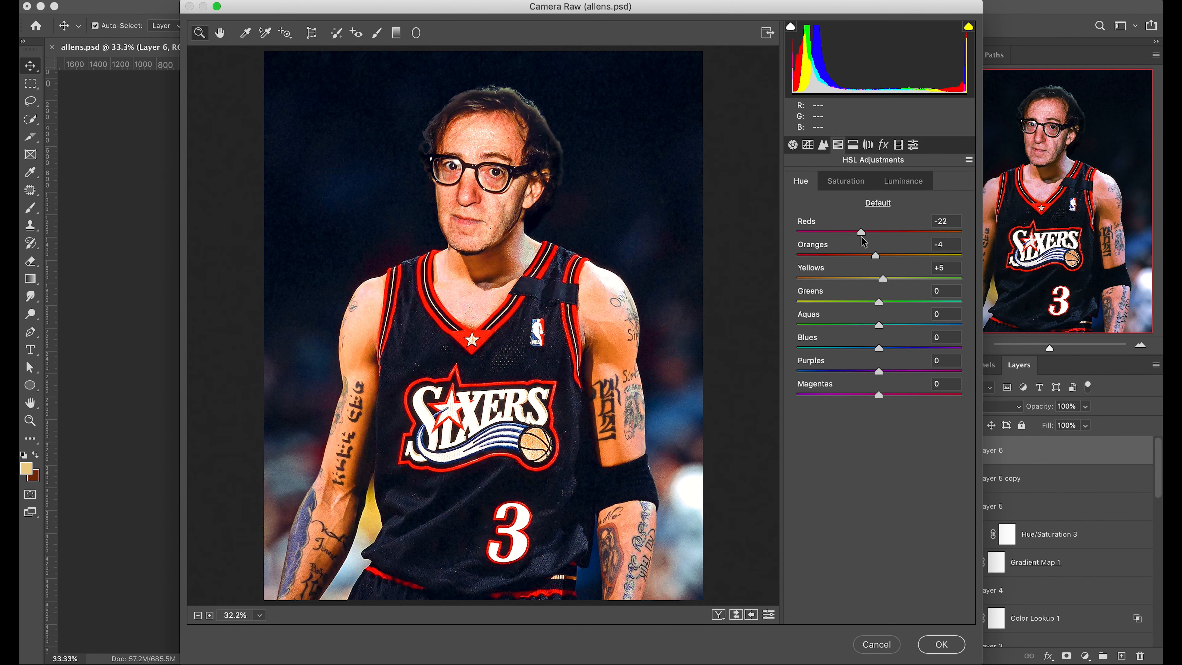
{"action": "mouse_move", "coordinate": [879, 349]}
{"action": "left_mouse_down"}
{"action": "mouse_move", "coordinate": [924, 349]}
{"action": "mouse_move", "coordinate": [881, 349]}
{"action": "left_mouse_up"}
{"action": "left_click_drag", "start_coordinate": [879, 325], "coordinate": [916, 346]}
{"action": "left_click", "coordinate": [903, 181]}
Review the grain and vignette settings, compare before and after, and apply the Camera Raw adjustments.
{"action": "left_click", "coordinate": [883, 145]}
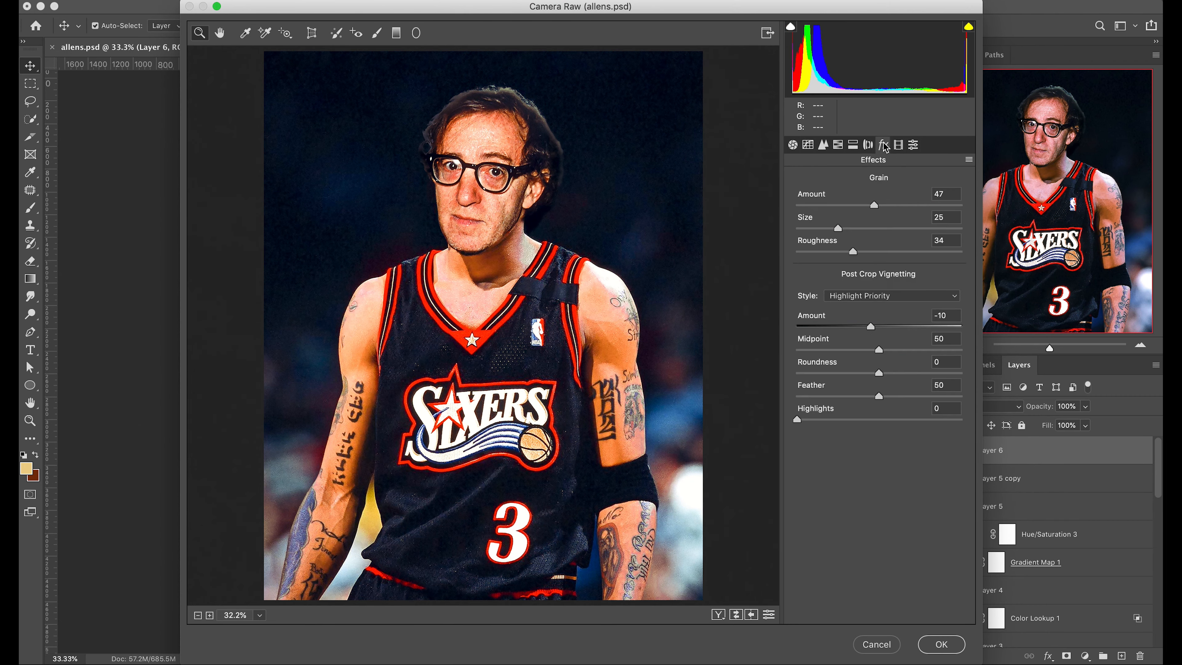
{"action": "left_click", "coordinate": [718, 615]}
{"action": "left_click", "coordinate": [948, 645]}
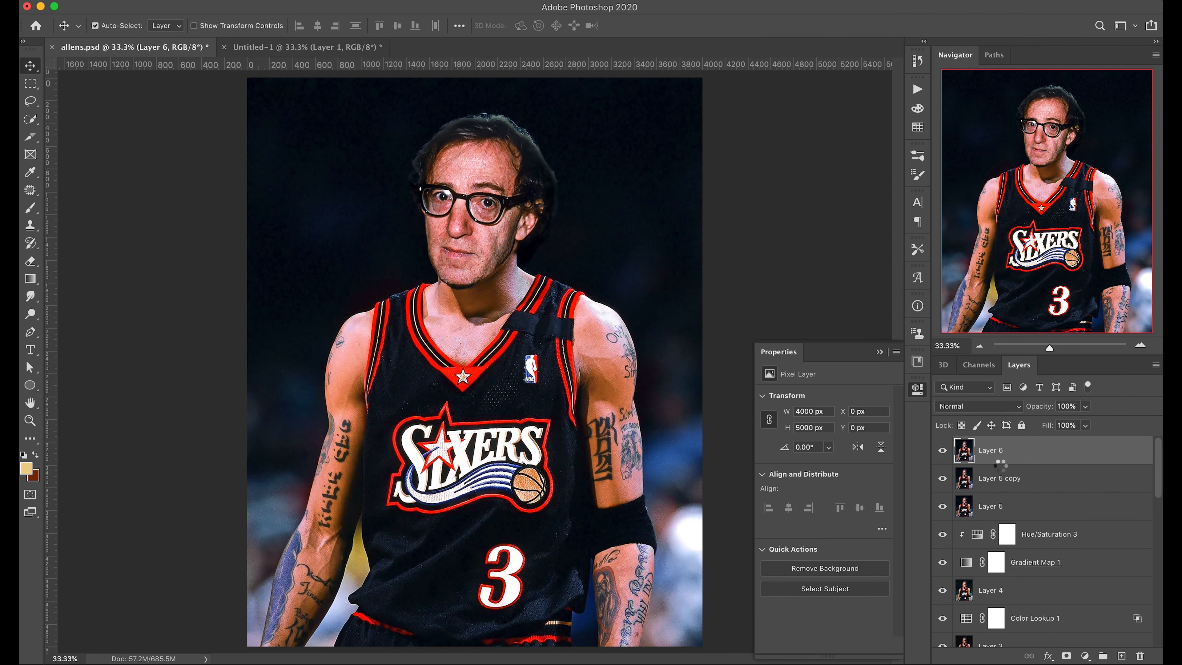
Duplicate Layer 6 into halftone copies with 25% fill and restricted colour channels, and collect them in a masked HALFTONE group.
{"action": "key", "text": "super+j"}
{"action": "left_click", "coordinate": [331, 1]}
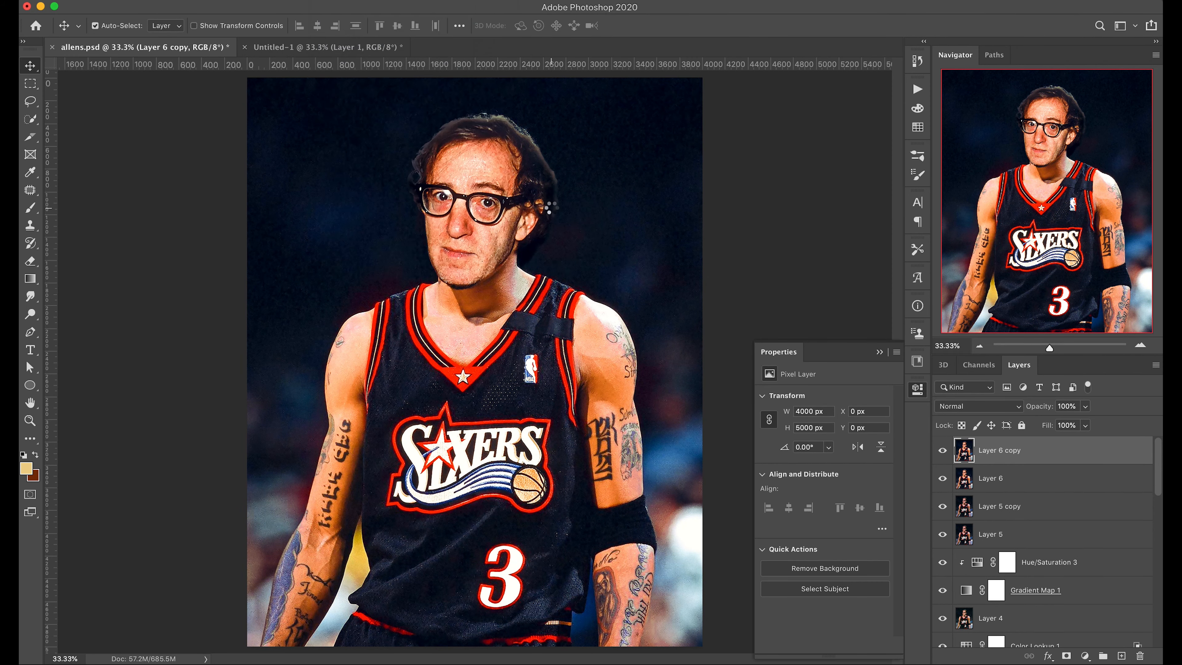
{"action": "left_click", "coordinate": [863, 229]}
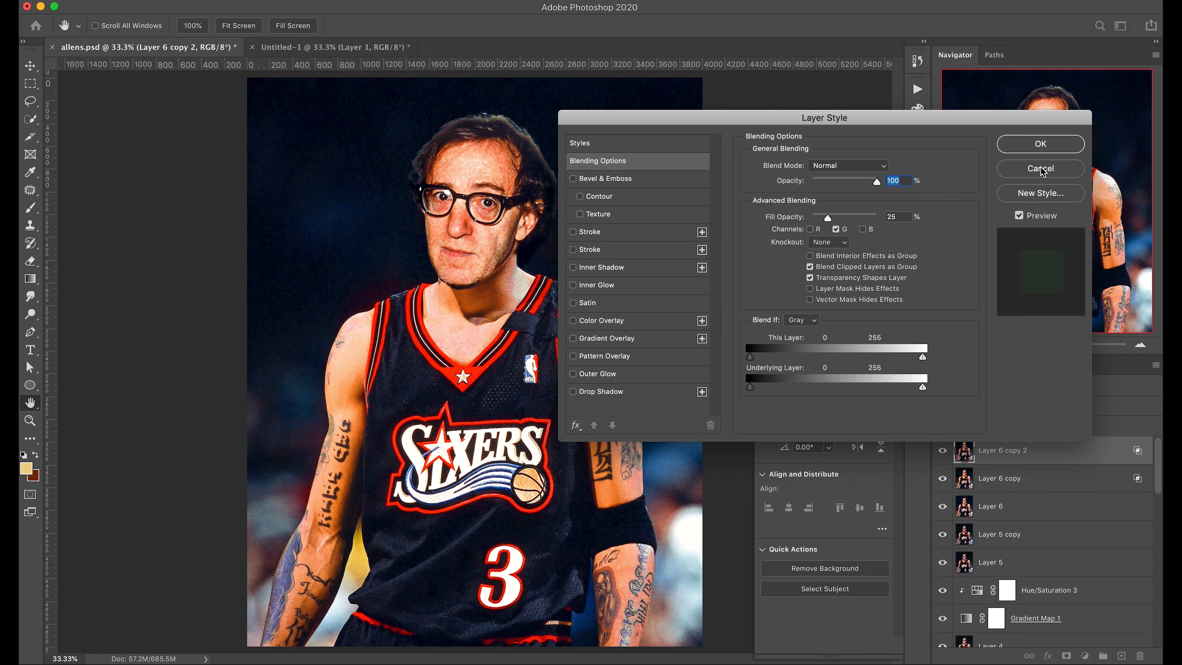
{"action": "left_click", "coordinate": [1040, 169]}
{"action": "left_click", "coordinate": [1025, 152]}
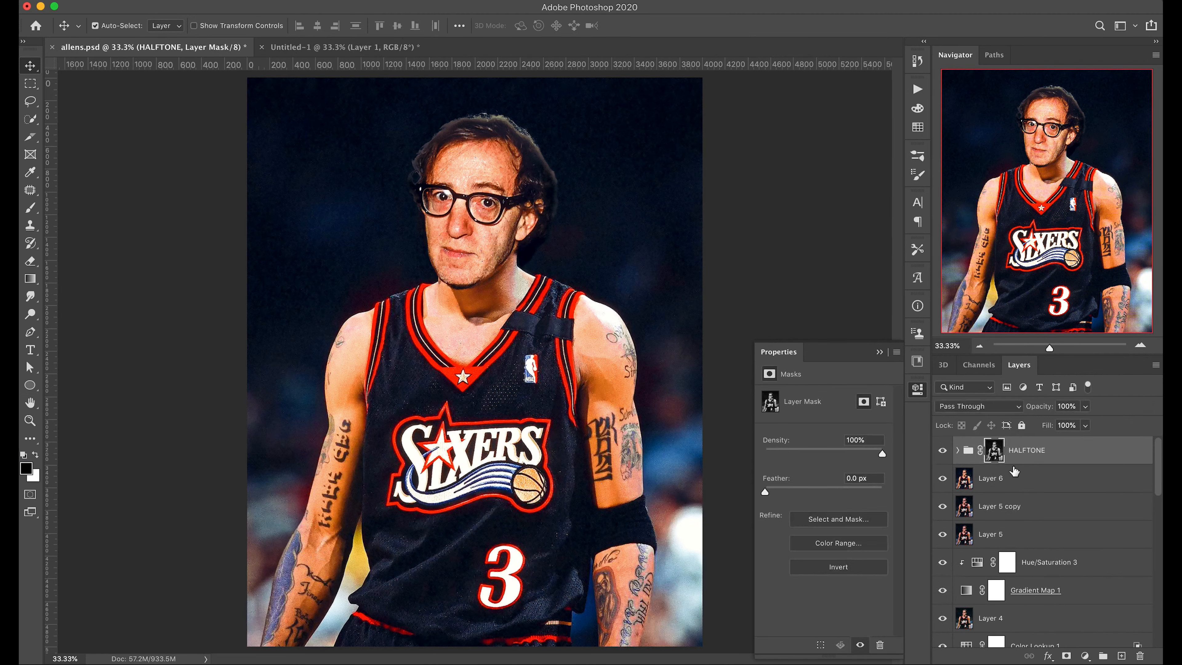
Offset Layer 6 copy 2 to X -10 px, Y 30 px inside the HALFTONE group, and make an inverted duplicate of the group.
{"action": "left_click", "coordinate": [1023, 479]}
{"action": "left_click", "coordinate": [1020, 509]}
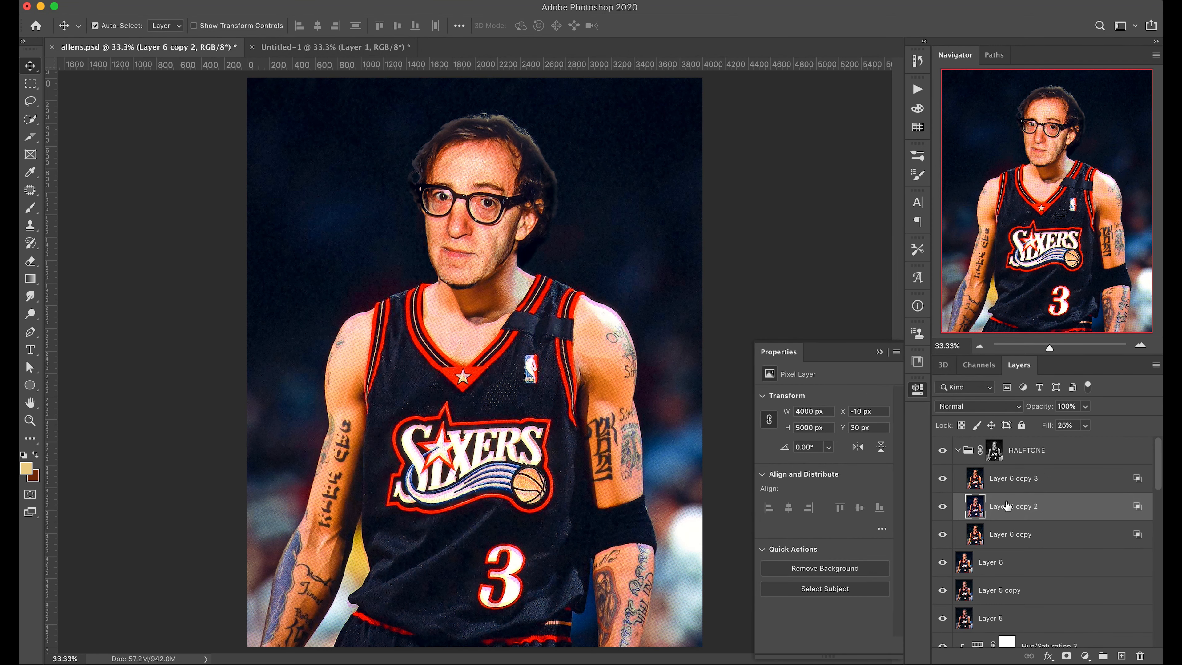
{"action": "left_click", "coordinate": [1060, 459]}
{"action": "key", "text": "ctrl+j"}
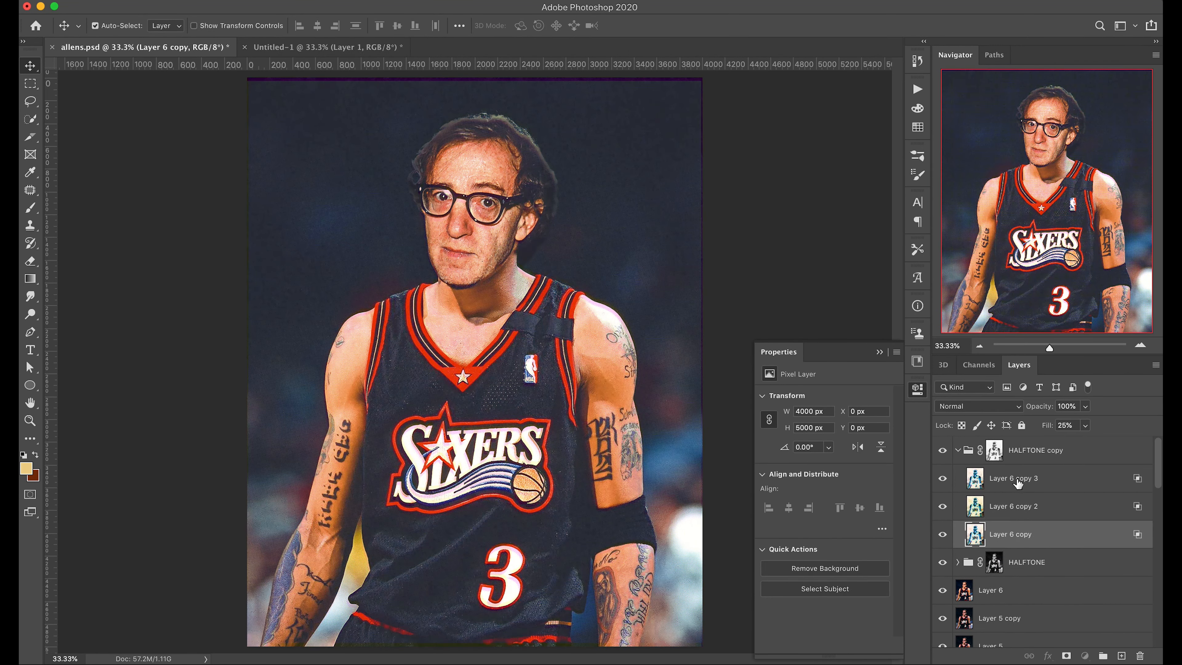
Change the blend mode of the three layers in the HALFTONE copy group and set the group's opacity to 70%.
{"action": "left_click", "coordinate": [1019, 483], "text": "shift"}
{"action": "left_click", "coordinate": [979, 407]}
{"action": "left_click", "coordinate": [966, 562]}
{"action": "left_click", "coordinate": [1034, 455]}
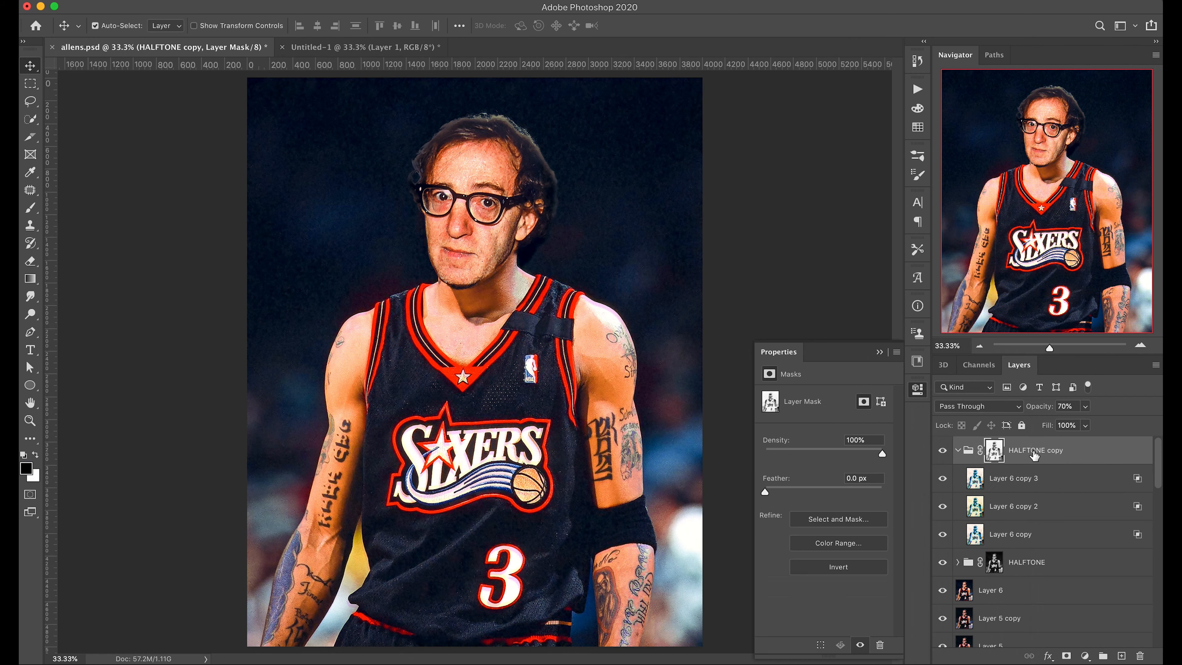
Merge all visible layers into a new top layer above the HALFTONE groups and set it to Vivid Light with 10% fill.
{"action": "left_click", "coordinate": [958, 450]}
{"action": "key", "text": "ctrl+shift+alt+e"}
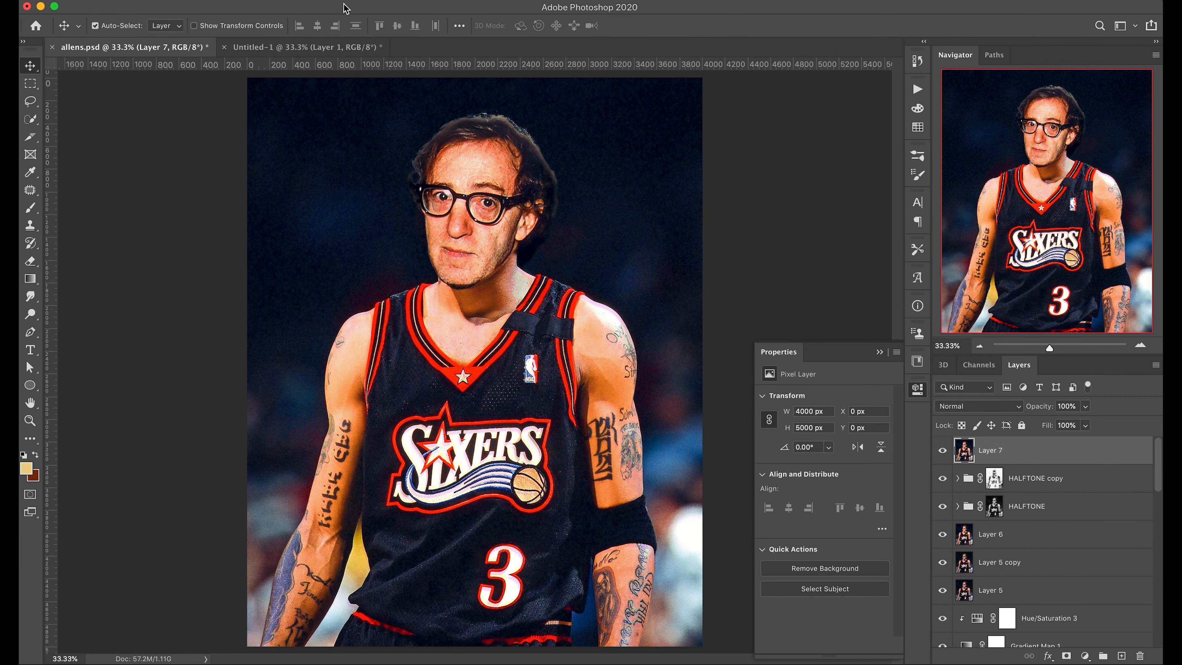
{"action": "left_click", "coordinate": [979, 407]}
{"action": "left_click", "coordinate": [968, 584]}
{"action": "key", "text": "shift+1"}
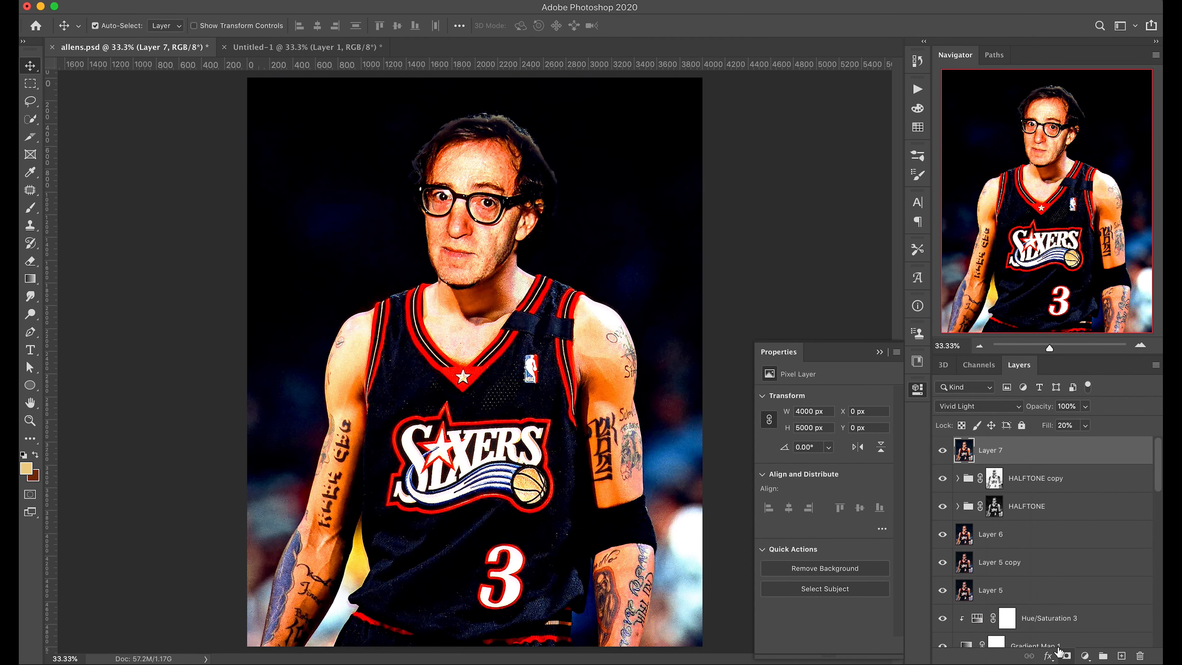
Split Layer 7's Underlying Layer Blend If sliders to 0/141 and 94/255, and change its blend mode to Soft Light.
{"action": "double_click", "coordinate": [1101, 447]}
{"action": "left_click_drag", "start_coordinate": [749, 387], "coordinate": [846, 389]}
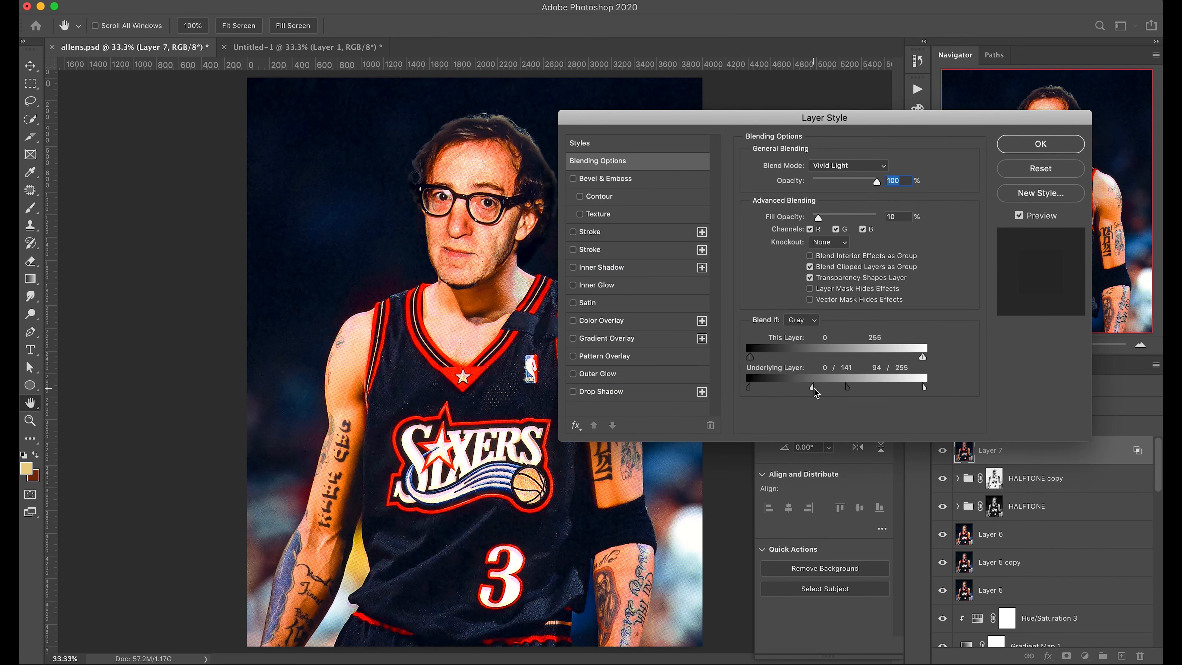
{"action": "key", "text": "Return"}
{"action": "left_click", "coordinate": [1016, 415]}
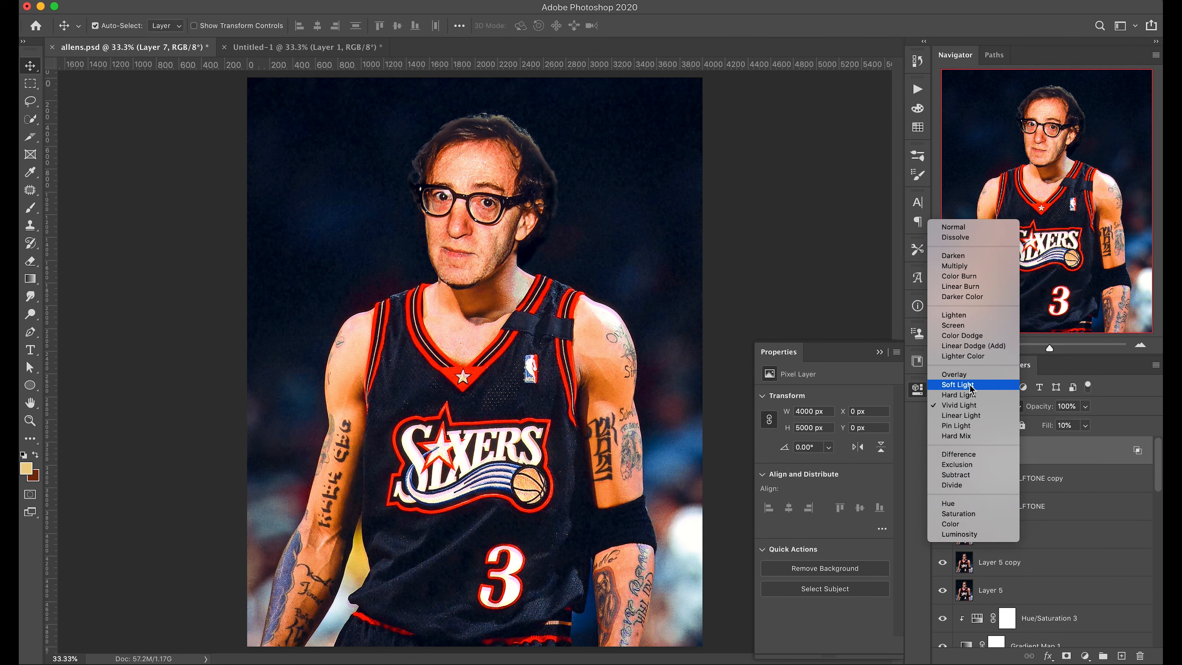
{"action": "left_click", "coordinate": [972, 386]}
Merge the visible layers into another new top layer and apply the Stylize category's Glowing Edges filter to it.
{"action": "key", "text": "alt+shift+super+e"}
{"action": "left_click", "coordinate": [330, 1]}
{"action": "left_click", "coordinate": [372, 49]}
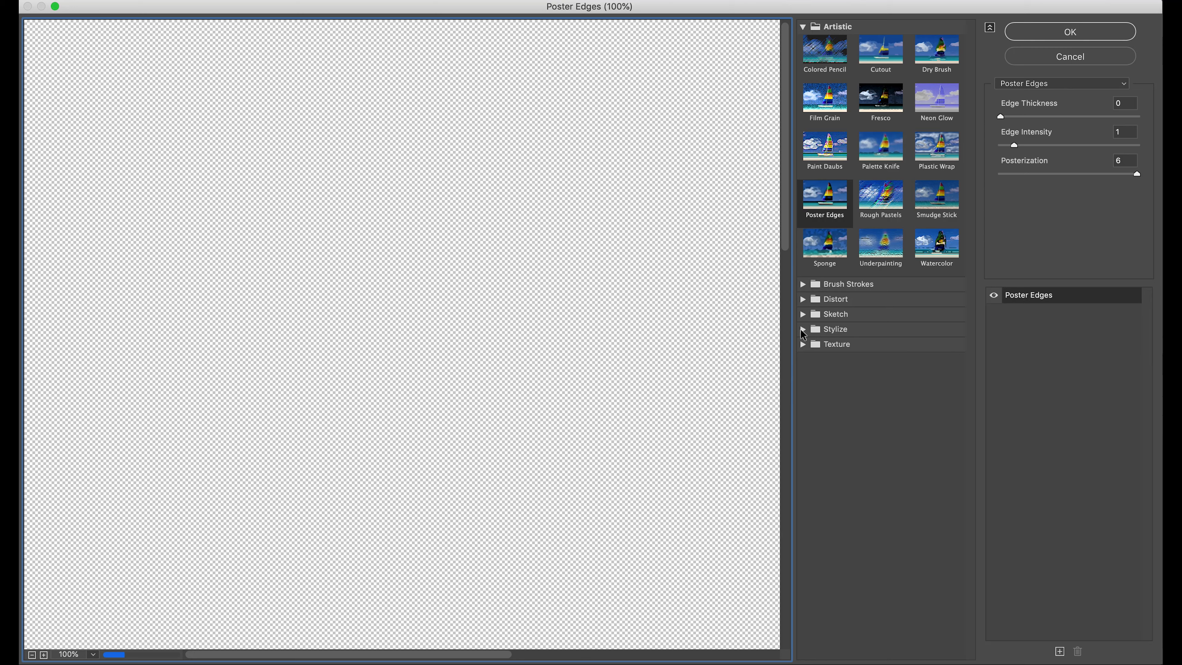
{"action": "left_click", "coordinate": [803, 329]}
{"action": "left_click", "coordinate": [825, 352]}
{"action": "left_click", "coordinate": [1069, 32]}
Set Layer 8 to Color Dodge at 70% fill and add a mask feathered 190.2 px that hides the effect around the face.
{"action": "left_click", "coordinate": [977, 406]}
{"action": "left_click", "coordinate": [969, 497]}
{"action": "left_click", "coordinate": [1066, 655]}
{"action": "key", "text": "b"}
{"action": "key", "text": "d"}
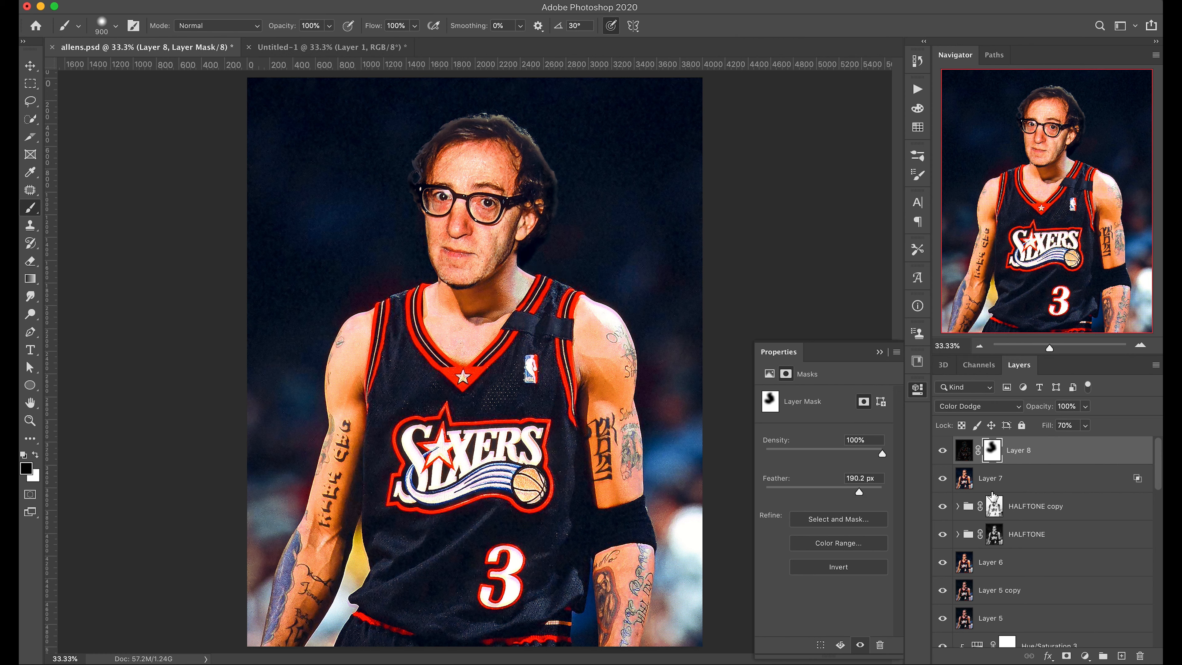
Duplicate Layer 8, shift the copy slightly with a free transform, and set its fill to 33%.
{"action": "key", "text": "ctrl+j"}
{"action": "key", "text": "ctrl+t"}
{"action": "mouse_move", "coordinate": [726, 347]}
{"action": "left_mouse_down"}
{"action": "mouse_move", "coordinate": [741, 310]}
{"action": "mouse_move", "coordinate": [715, 354]}
{"action": "left_mouse_up"}
{"action": "key", "text": "Return"}
{"action": "key", "text": "shift+3"}
{"action": "key", "text": "shift+3"}
Add a Brightness/Contrast adjustment with brightness -16 and contrast 23, and mask it off the man's head and body.
{"action": "left_click", "coordinate": [1083, 657]}
{"action": "left_click", "coordinate": [1066, 475]}
{"action": "left_click_drag", "start_coordinate": [823, 434], "coordinate": [818, 433]}
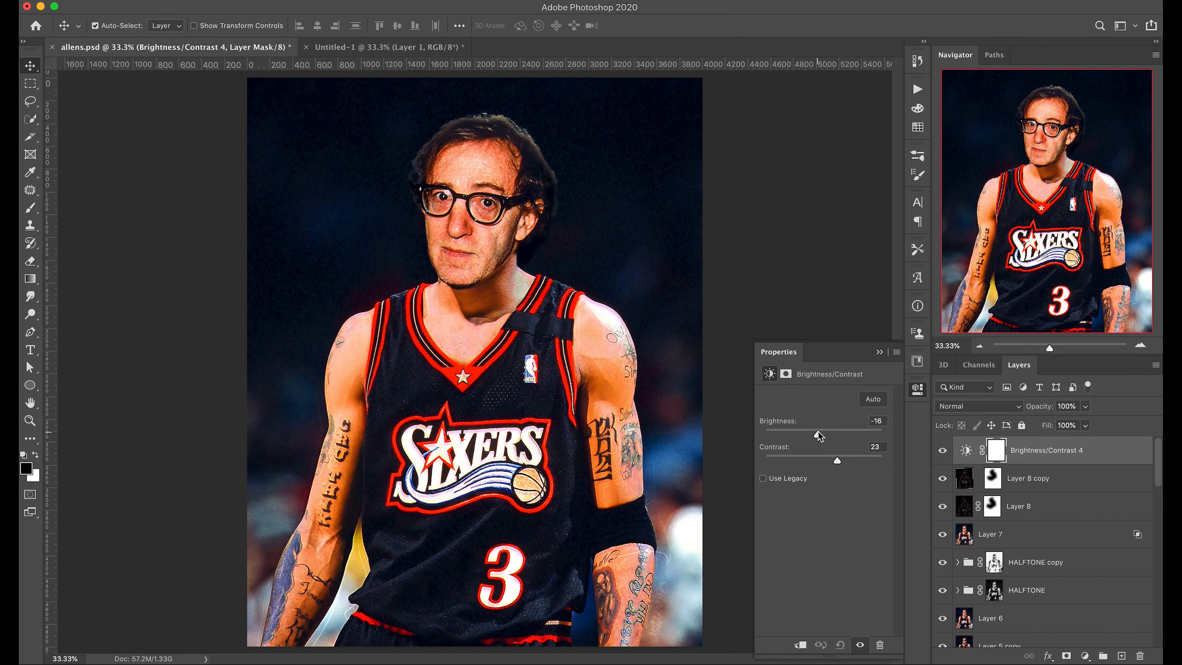
{"action": "mouse_move", "coordinate": [467, 256]}
{"action": "left_mouse_down"}
{"action": "mouse_move", "coordinate": [474, 322]}
{"action": "mouse_move", "coordinate": [602, 370]}
{"action": "left_mouse_up"}
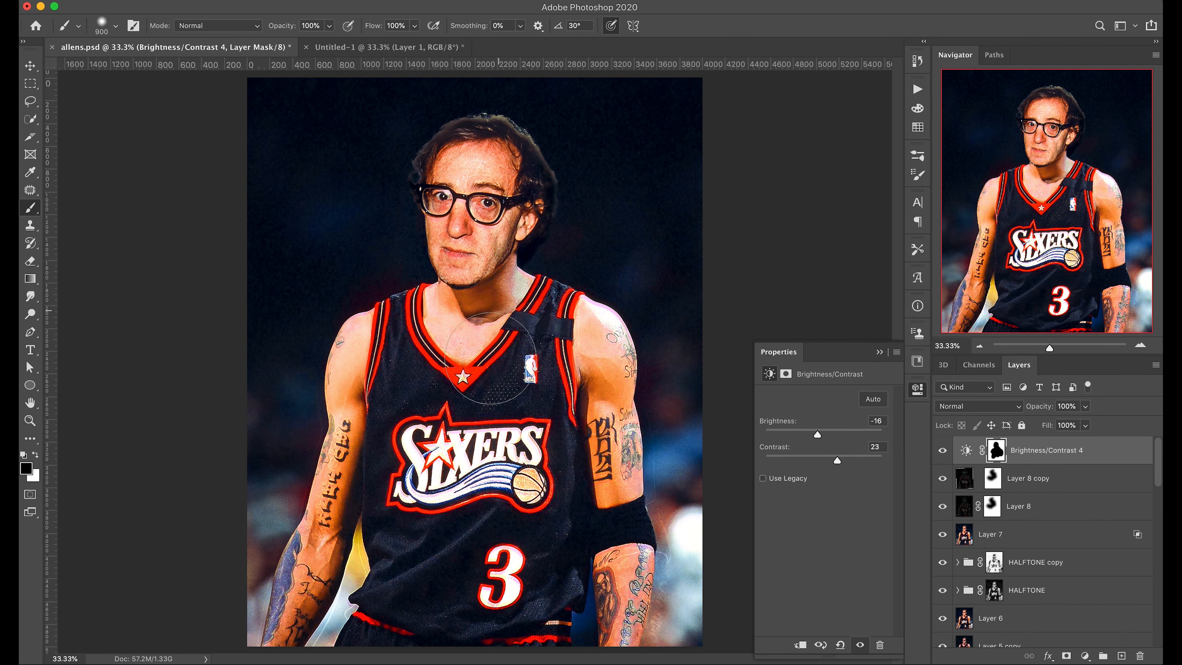
{"action": "left_click_drag", "start_coordinate": [501, 289], "coordinate": [647, 499]}
Merge the visible layers into a new layer with the Poster Edges filter, masked over the man and set to 33% fill.
{"action": "key", "text": "super+alt+shift+e"}
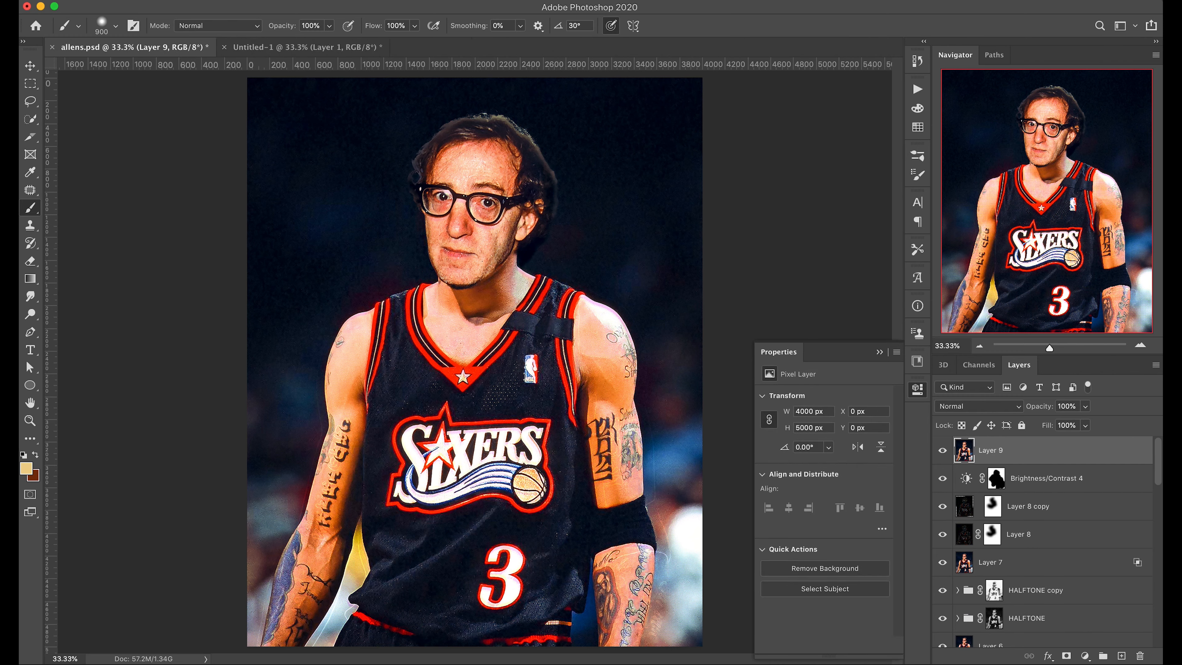
{"action": "left_click", "coordinate": [329, 7]}
{"action": "left_click", "coordinate": [353, 60]}
{"action": "left_click", "coordinate": [802, 27]}
{"action": "left_click", "coordinate": [825, 196]}
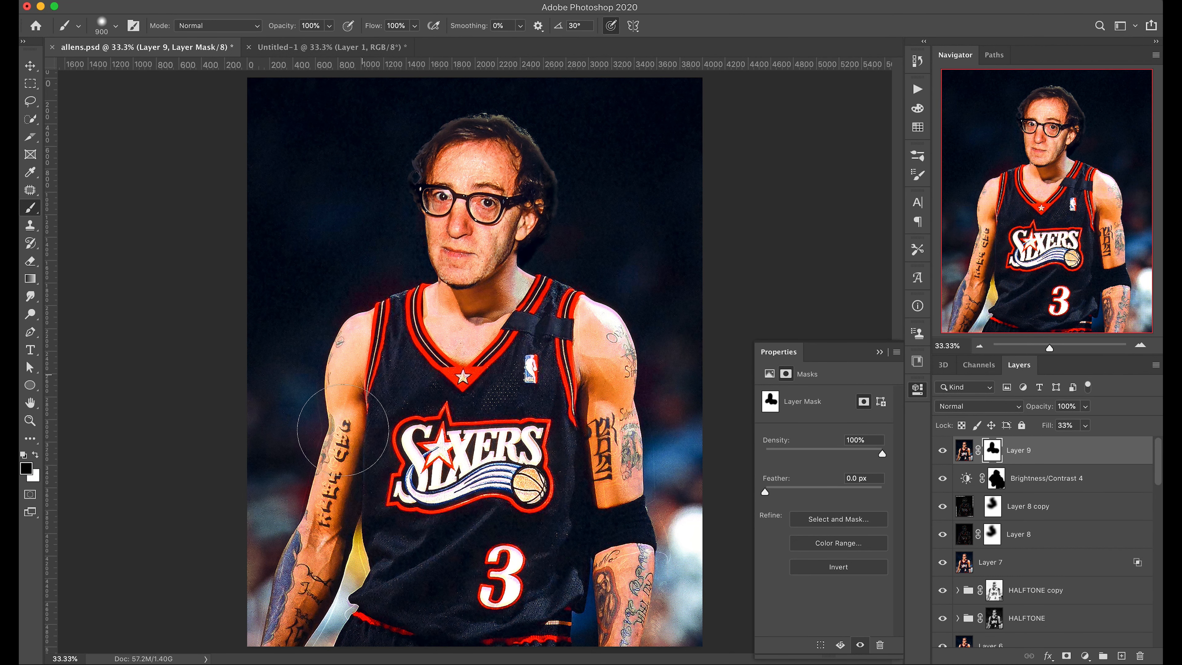
Place the old-paper graphic from the PAPER library as layers, and transform it to cover the whole canvas.
{"action": "left_click", "coordinate": [919, 364]}
{"action": "right_click", "coordinate": [821, 540]}
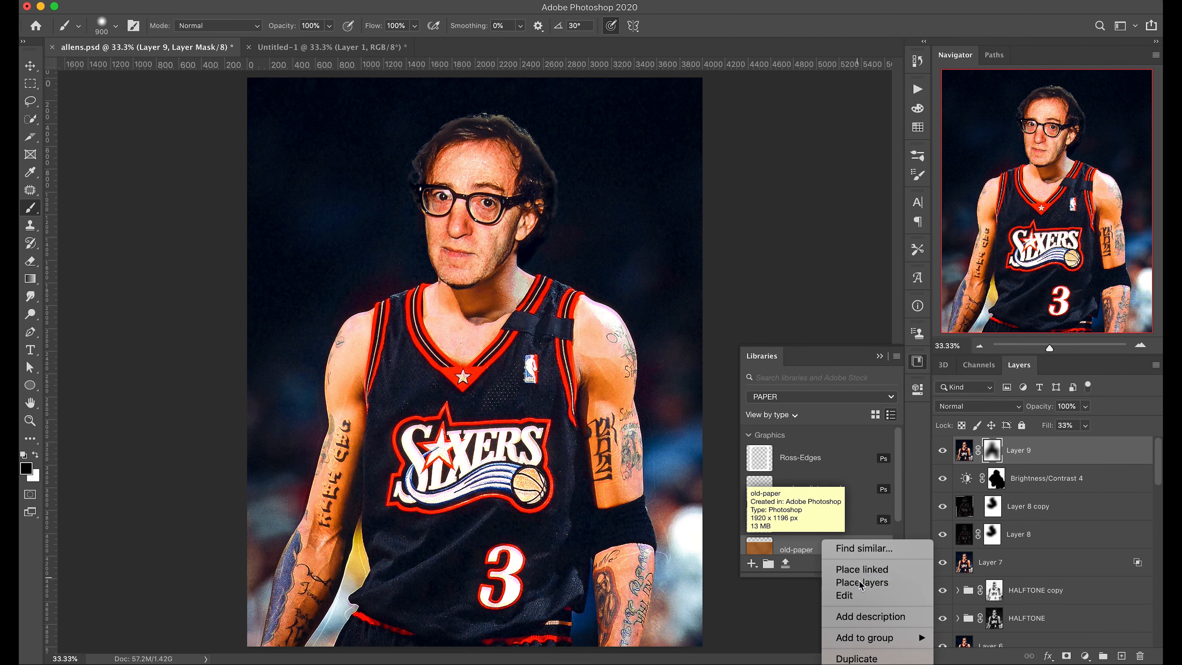
{"action": "left_click", "coordinate": [863, 582]}
{"action": "key", "text": "super+t"}
{"action": "left_click_drag", "start_coordinate": [595, 434], "coordinate": [546, 243]}
{"action": "left_click_drag", "start_coordinate": [544, 344], "coordinate": [705, 344]}
{"action": "key", "text": "Return"}
Set the old-paper layer to Soft Light with 22% fill.
{"action": "left_click", "coordinate": [978, 406]}
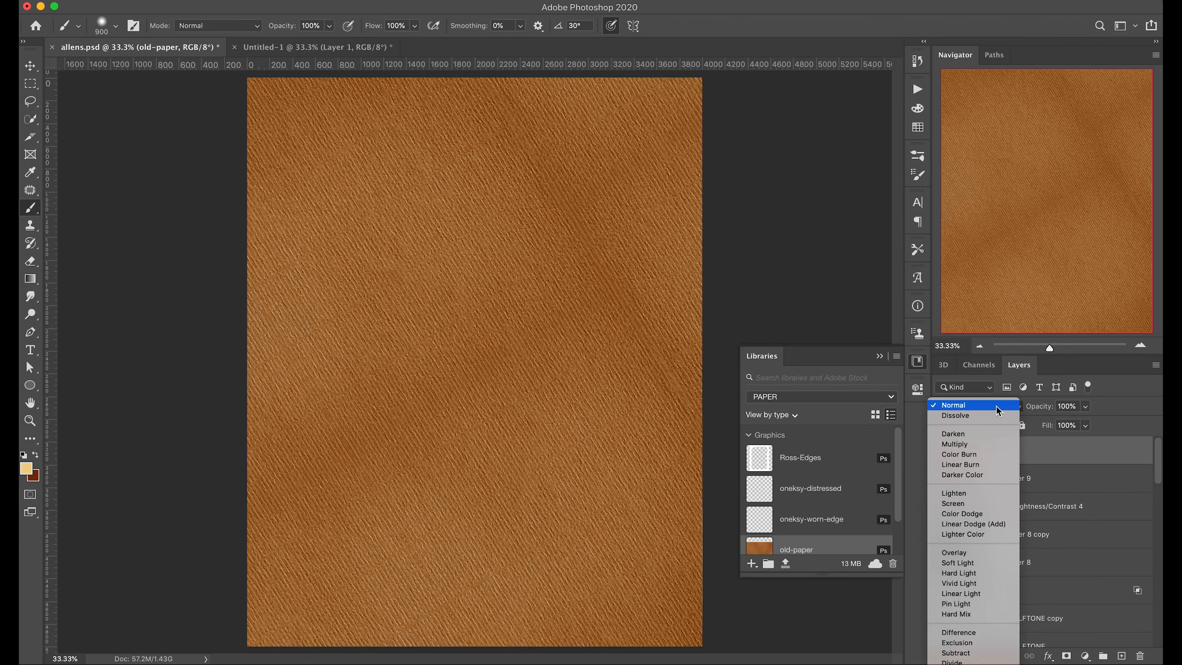
{"action": "left_click", "coordinate": [964, 542]}
{"action": "key", "text": "shift+2"}
{"action": "key", "text": "shift+2"}
{"action": "left_click", "coordinate": [918, 362]}
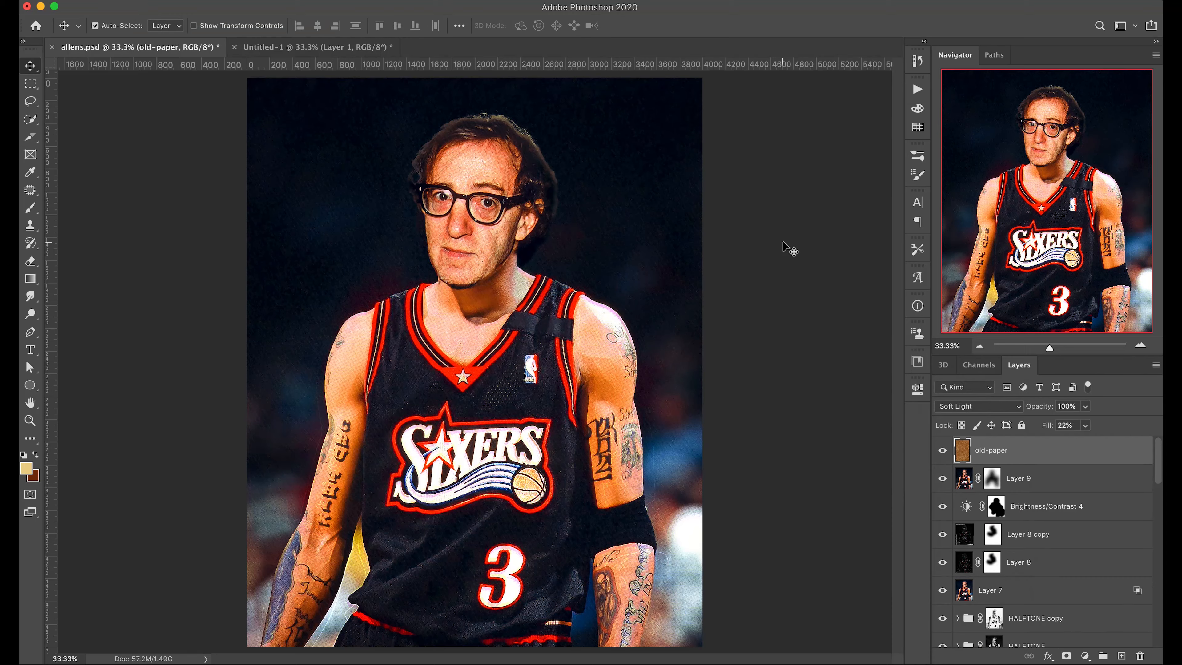